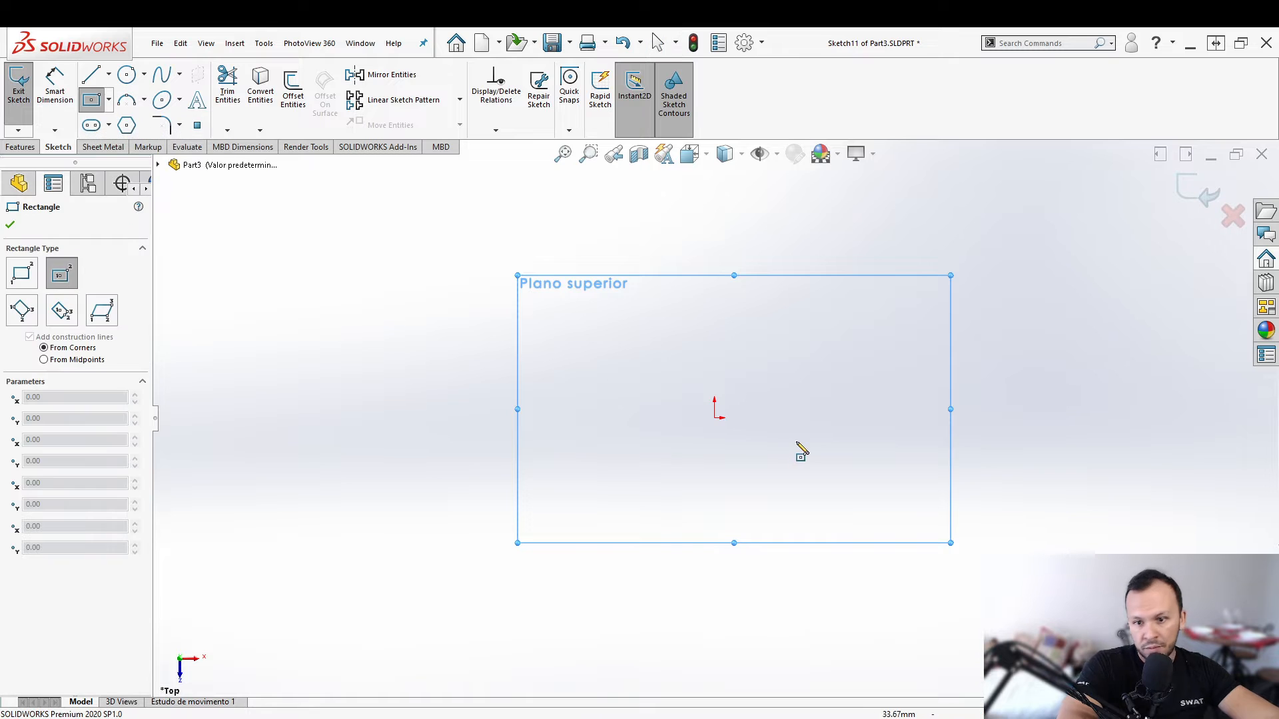
- Sketch a center rectangle about 170 mm wide, centered on the origin of the top plane
click(715, 417)
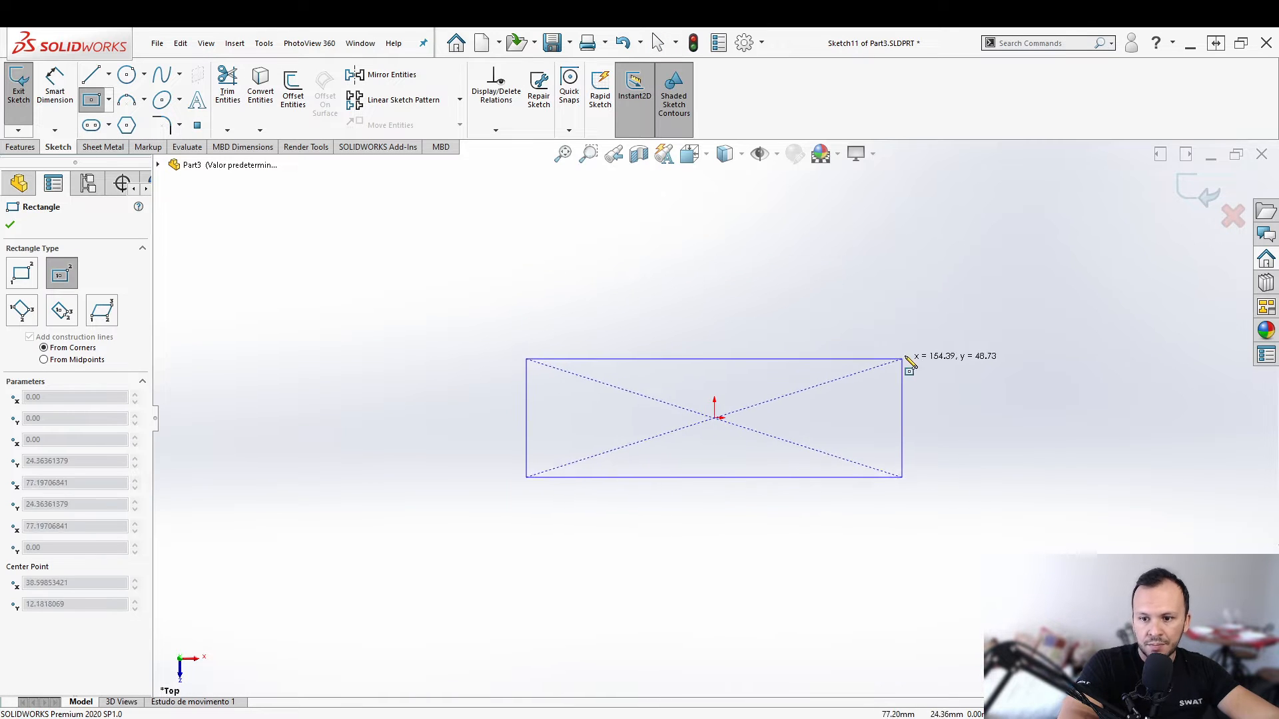
click(920, 352)
key(Escape)
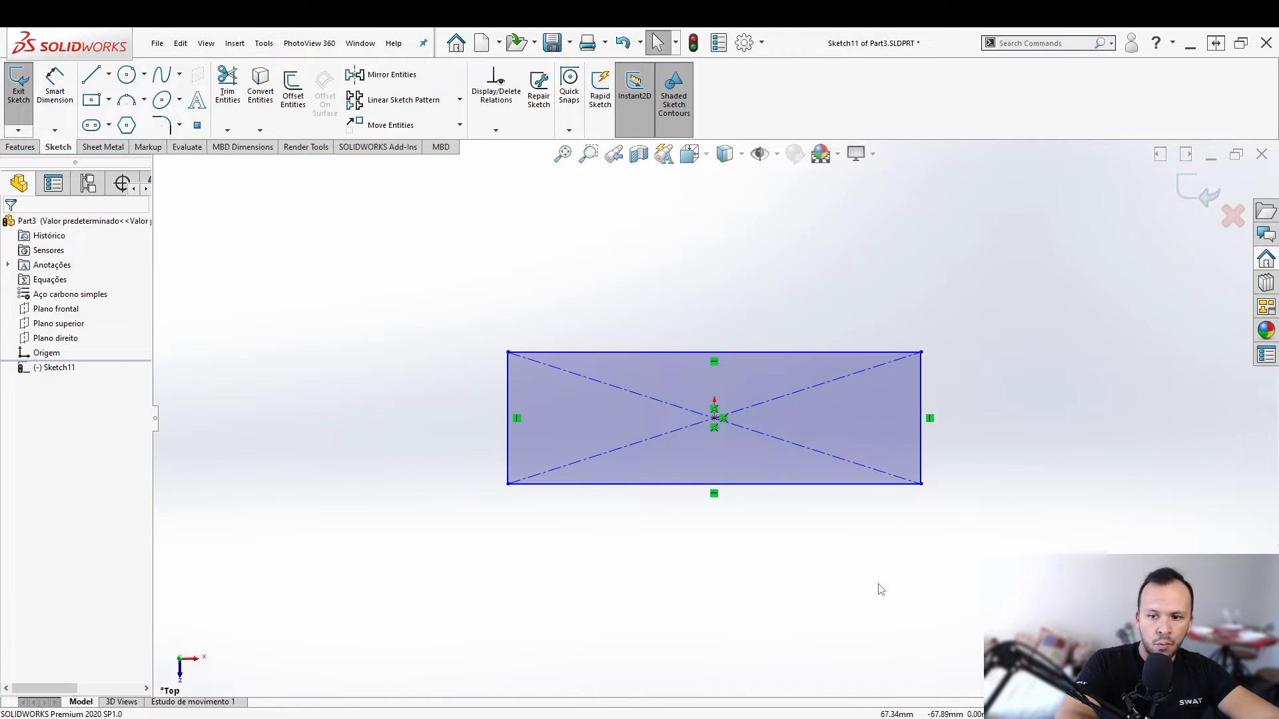
- Dimension the rectangle's upper horizontal edge and set its width to 100 mm
right_drag(879, 588, 818, 384)
click(791, 352)
click(736, 327)
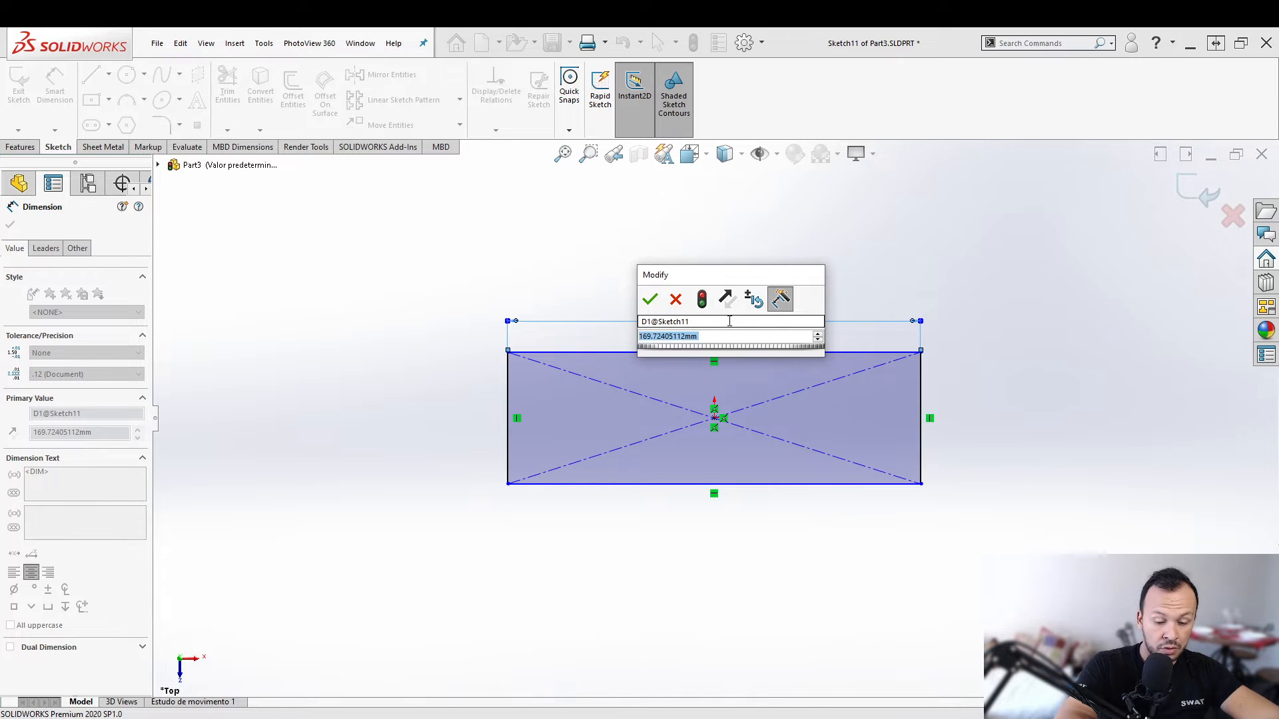
text(100)
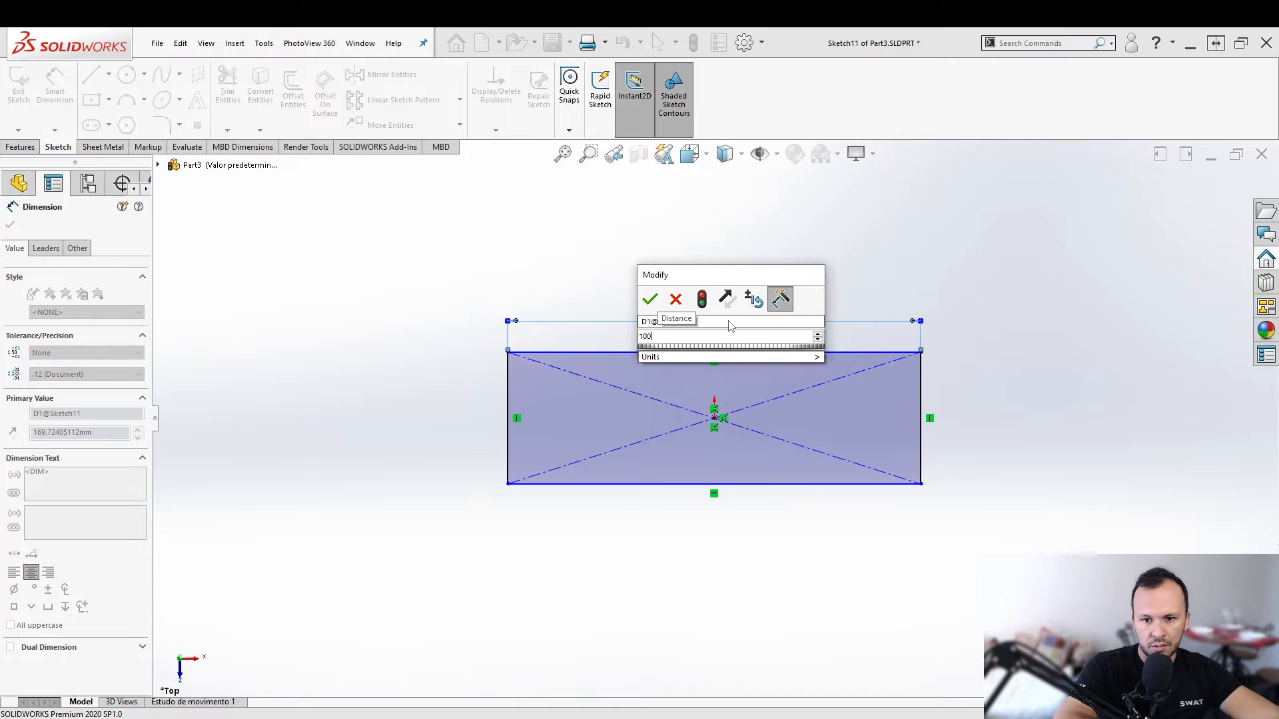
key(Return)
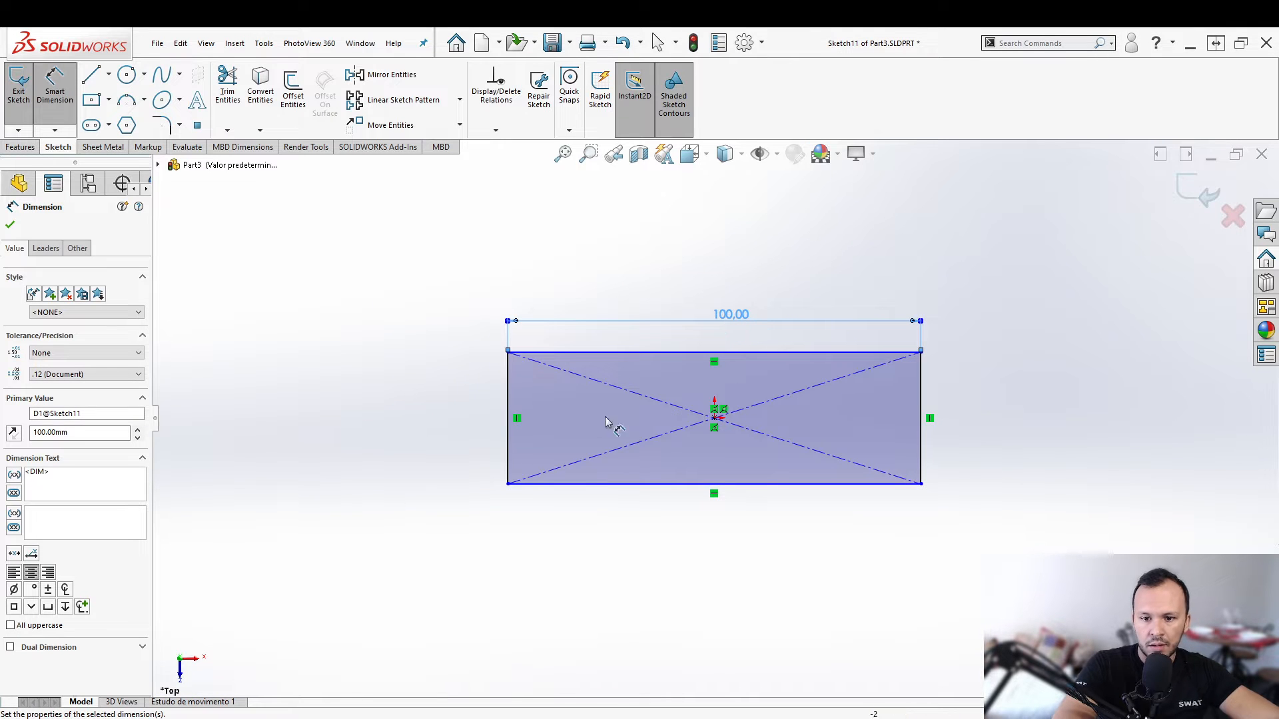
- Dimension the rectangle's left edge at 50 mm and finish the sketch
click(509, 417)
click(464, 418)
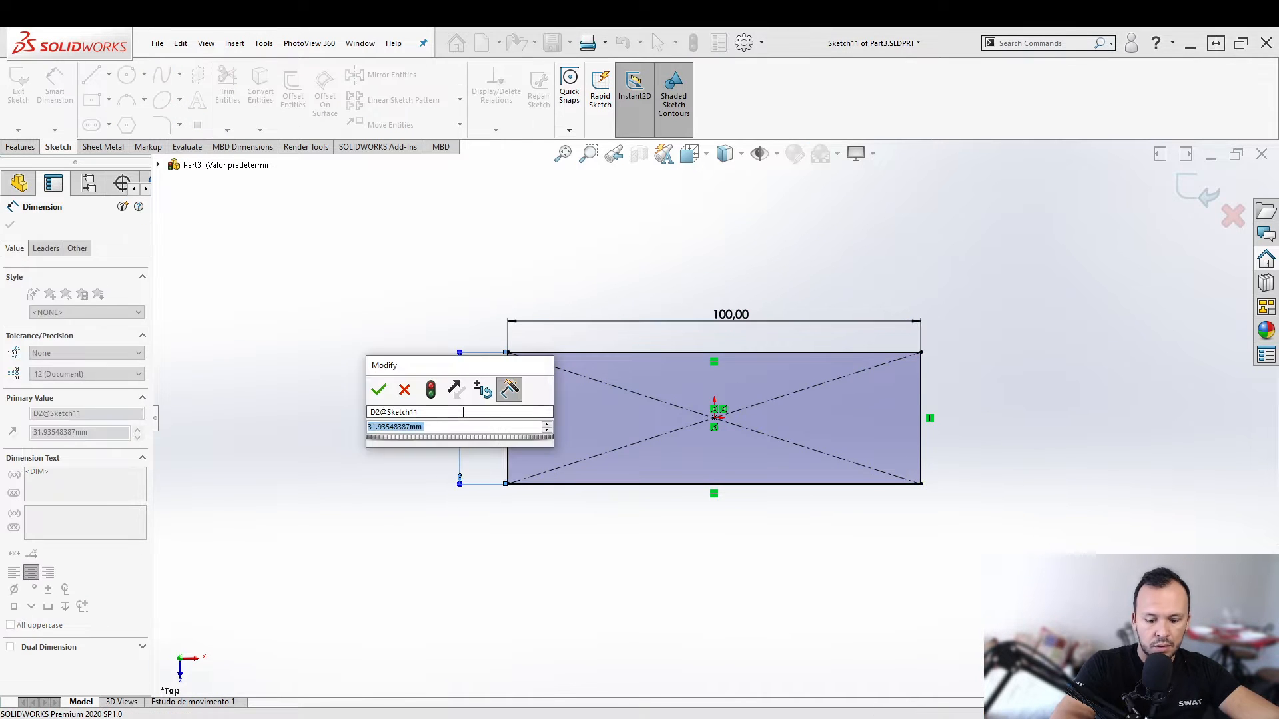
text(50)
key(Return)
key(Escape)
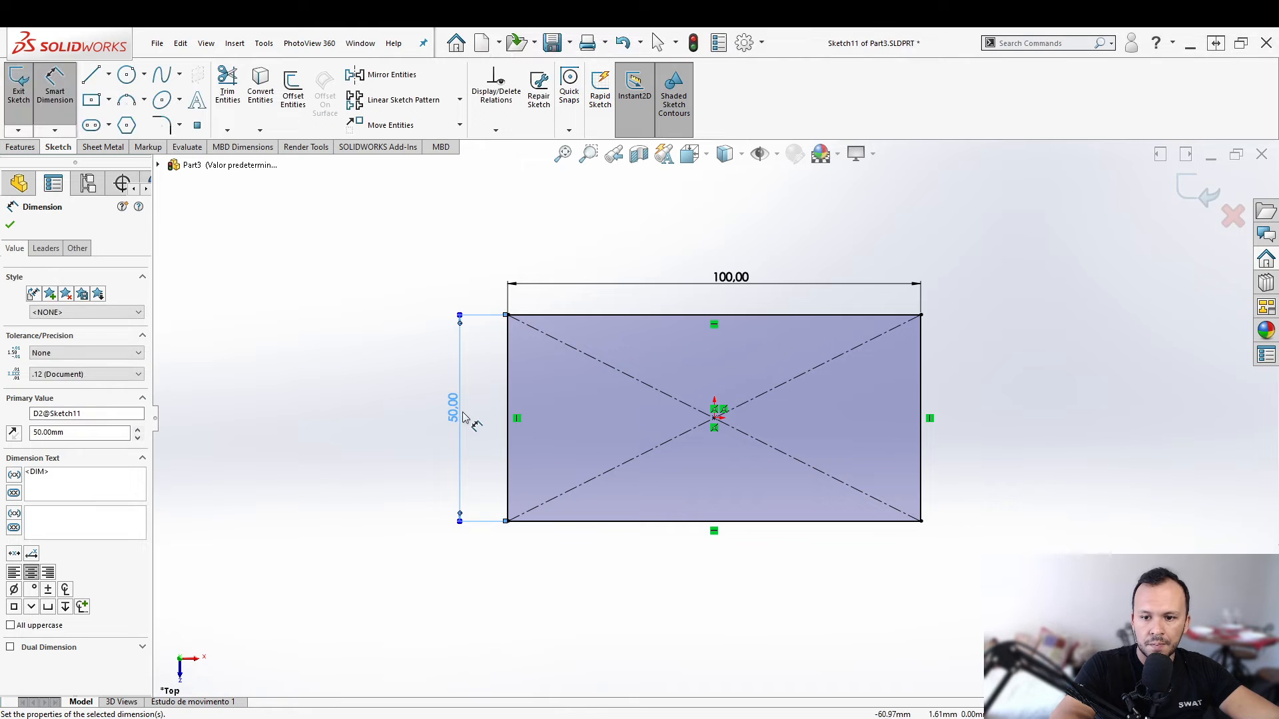
key(Escape)
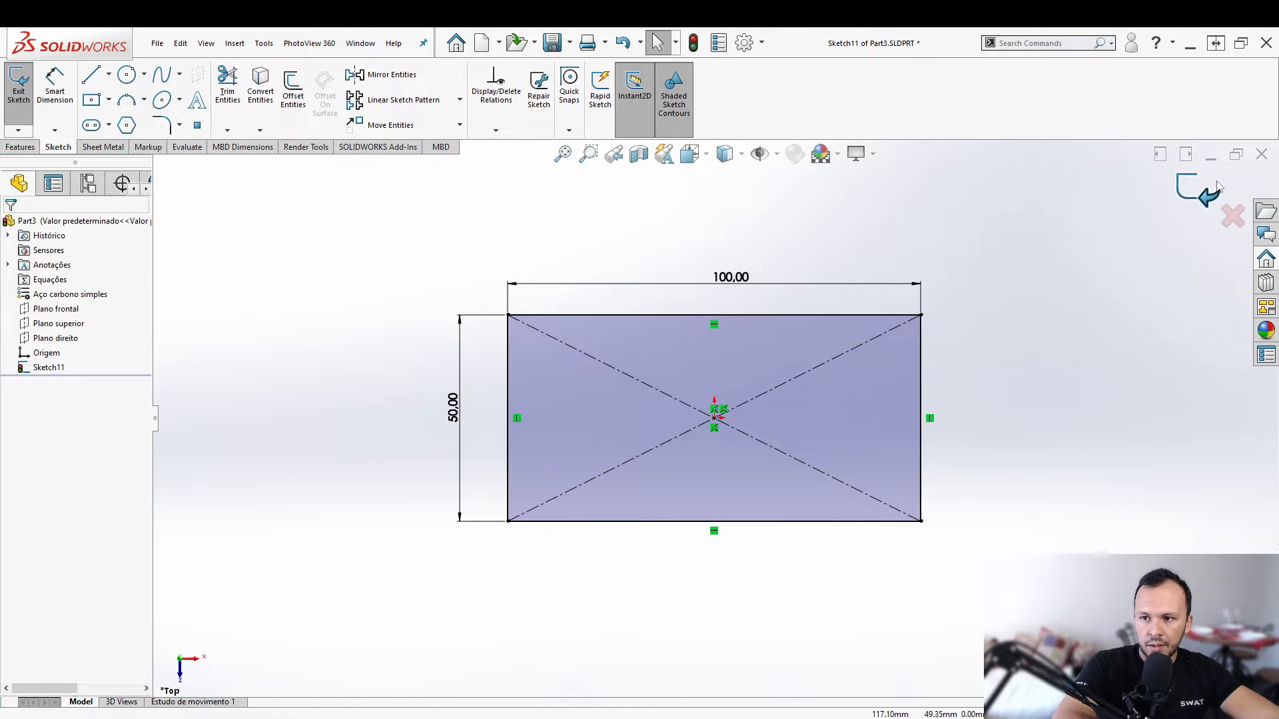
click(1196, 199)
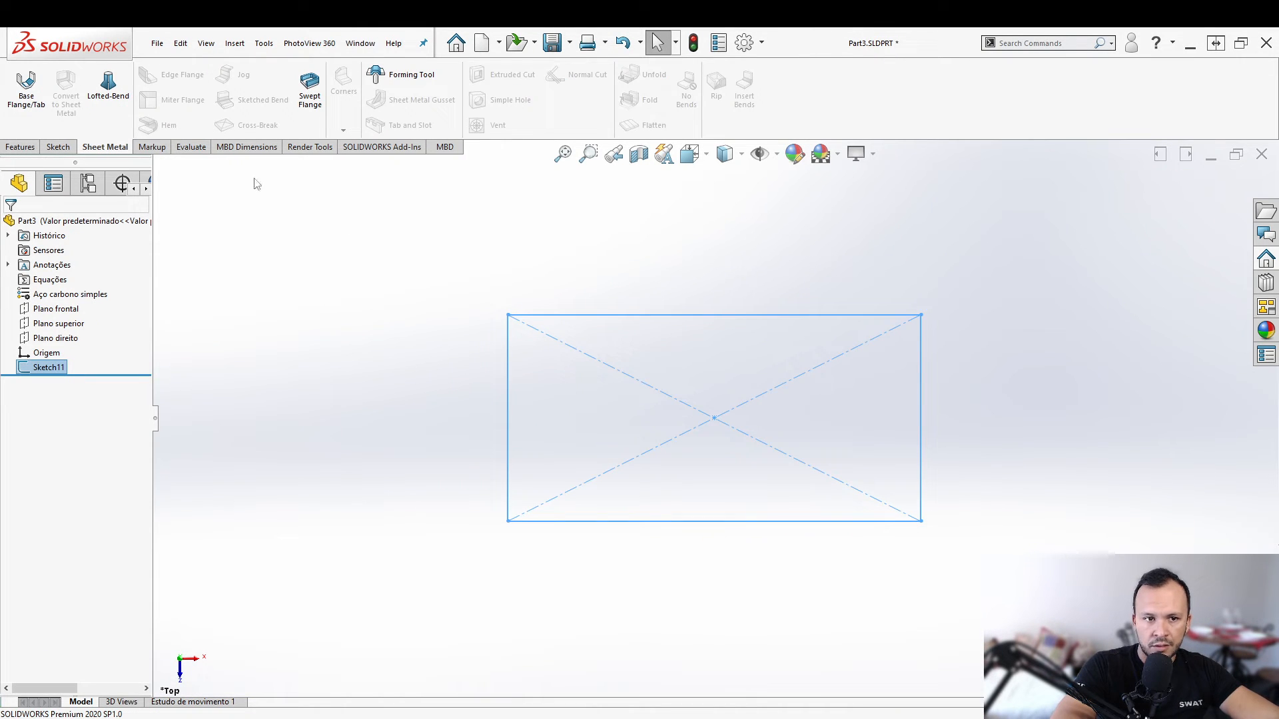
- Extrude the rectangle as a blind boss with a depth of 2 mm
click(20, 147)
click(33, 107)
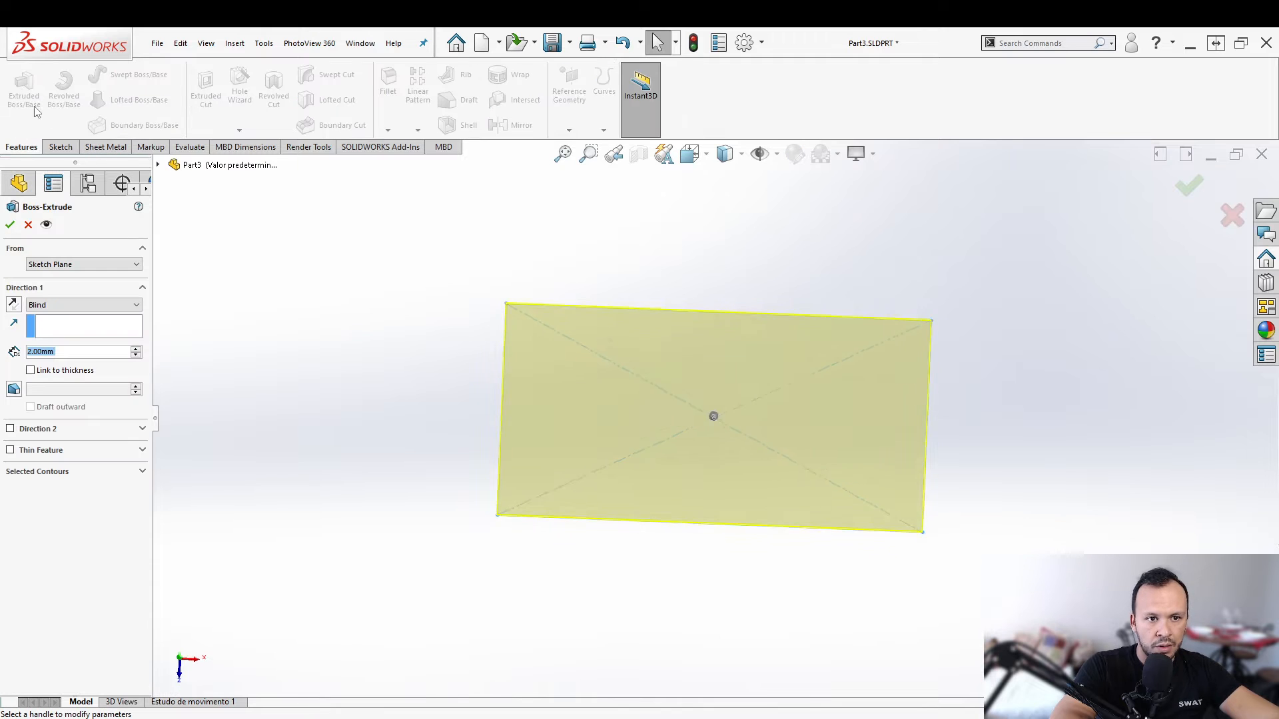
click(10, 224)
click(742, 373)
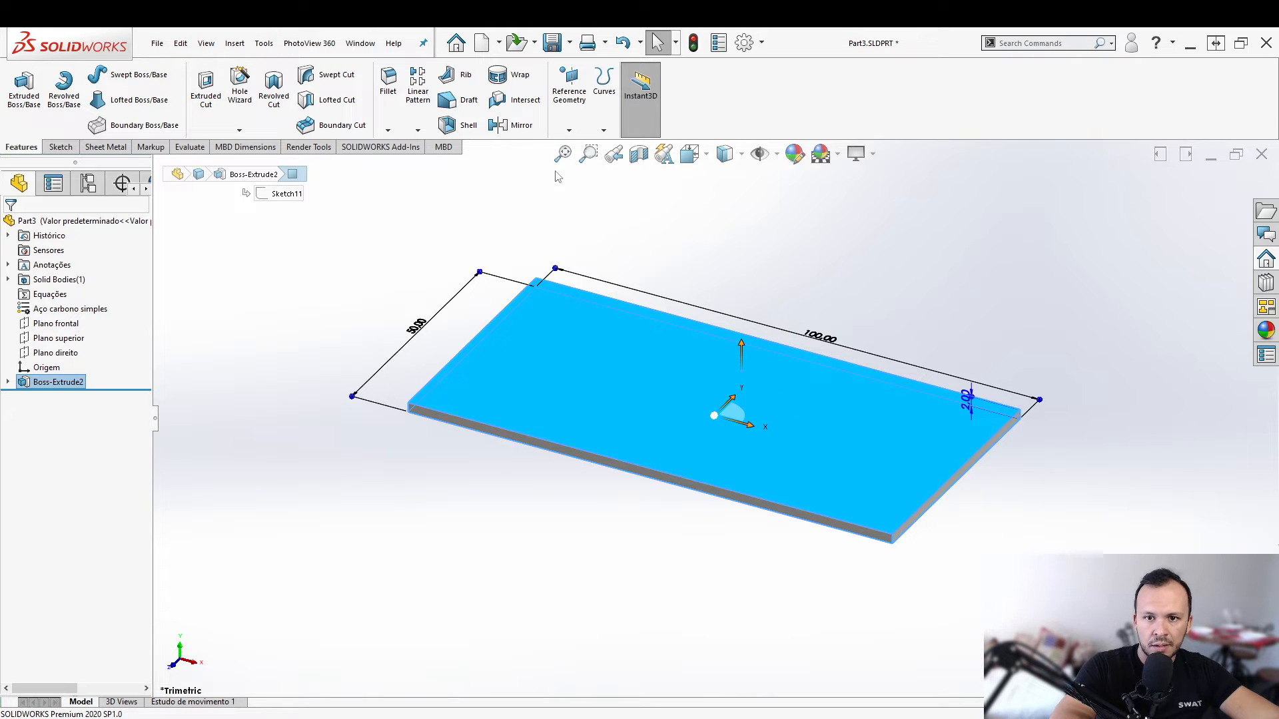
right_click(103, 150)
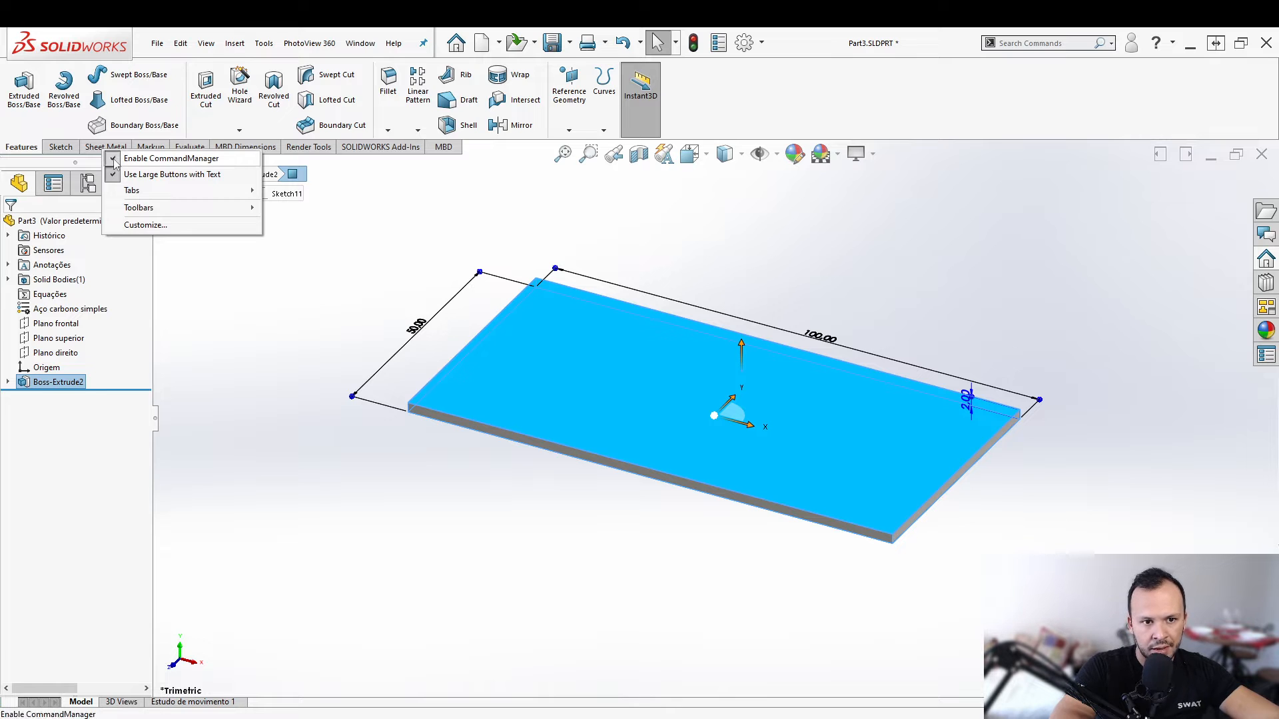
mouse_move(155, 195)
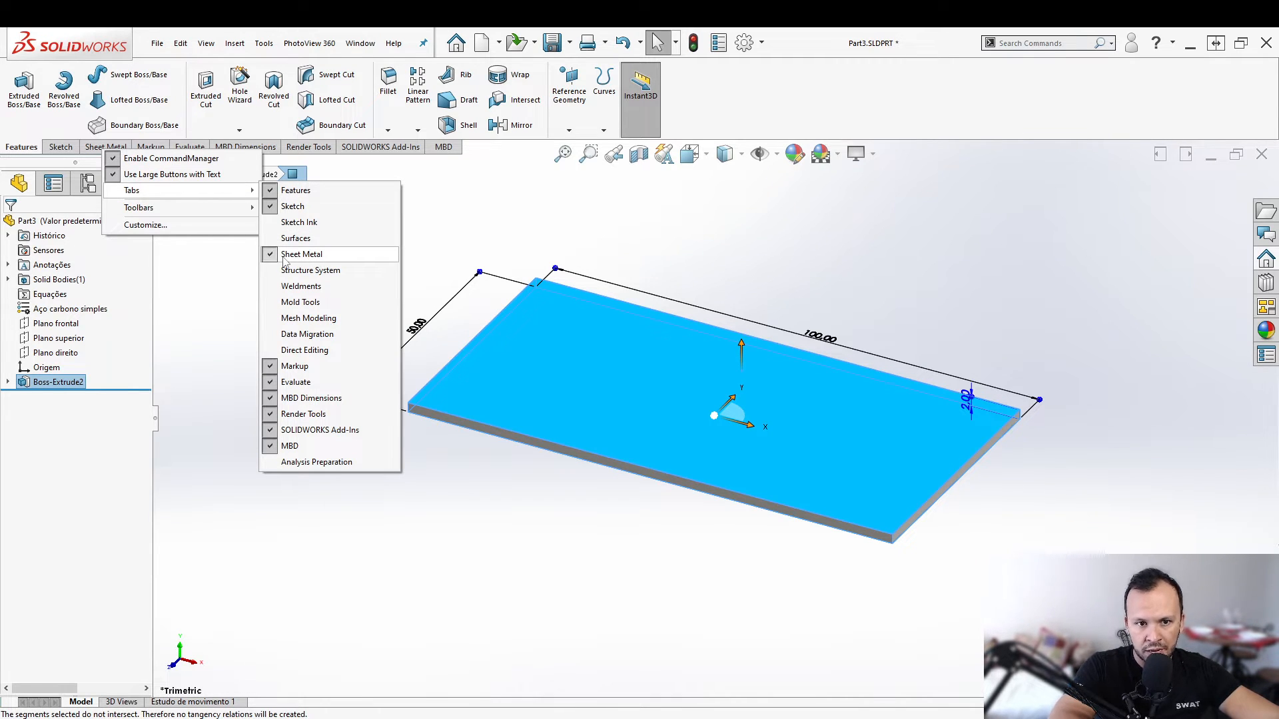
key(Escape)
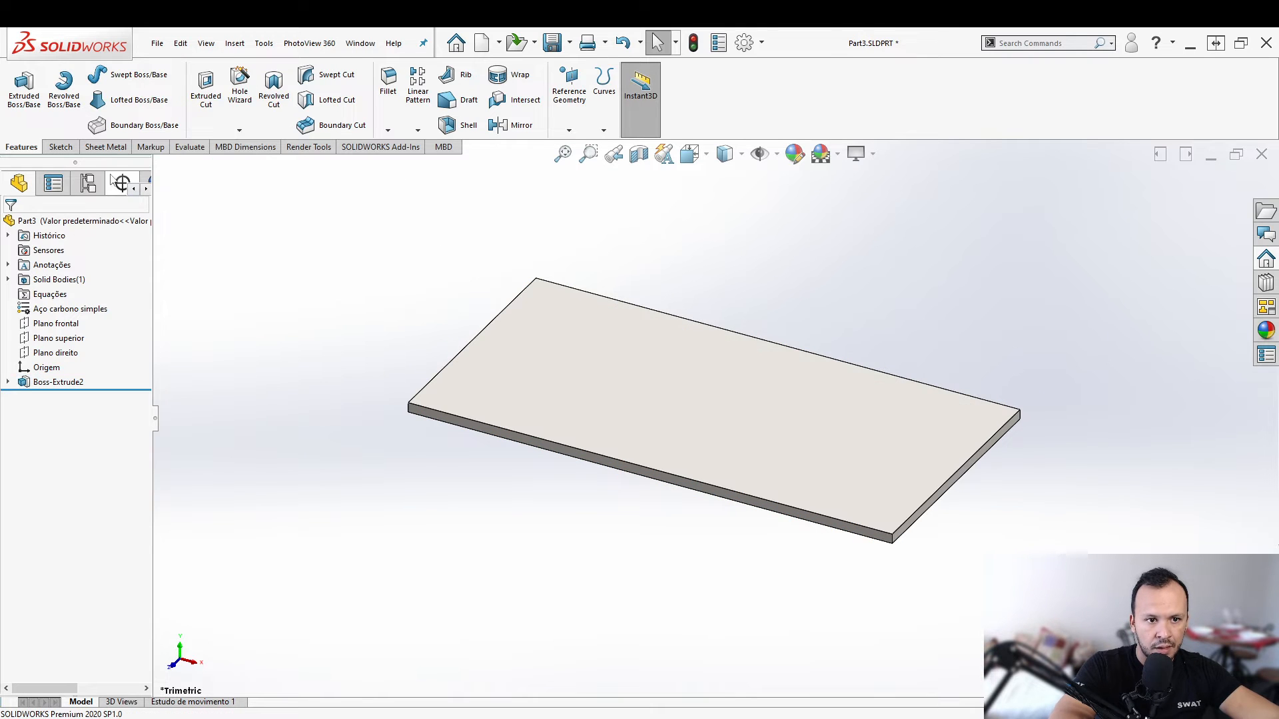
- Turn the plate into sheet metal with Insert Bends, using its top face as the fixed face and a 0.7366 mm bend radius
click(107, 147)
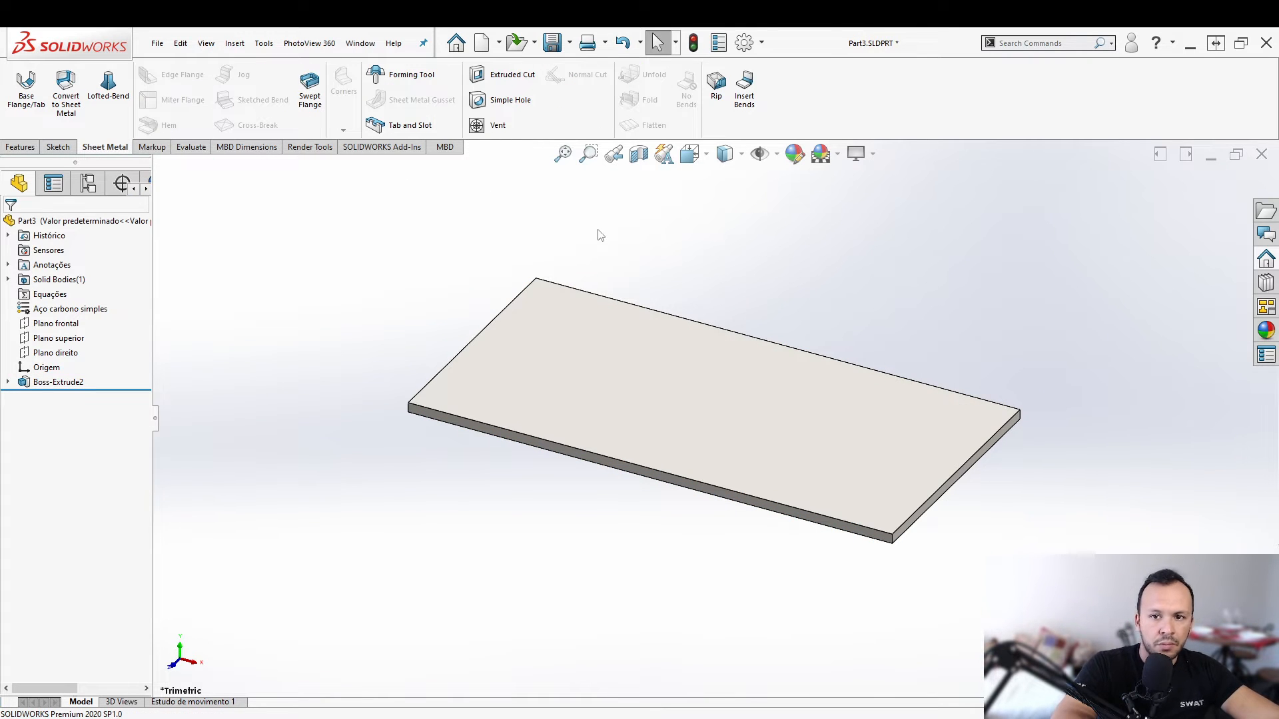
click(755, 118)
click(766, 406)
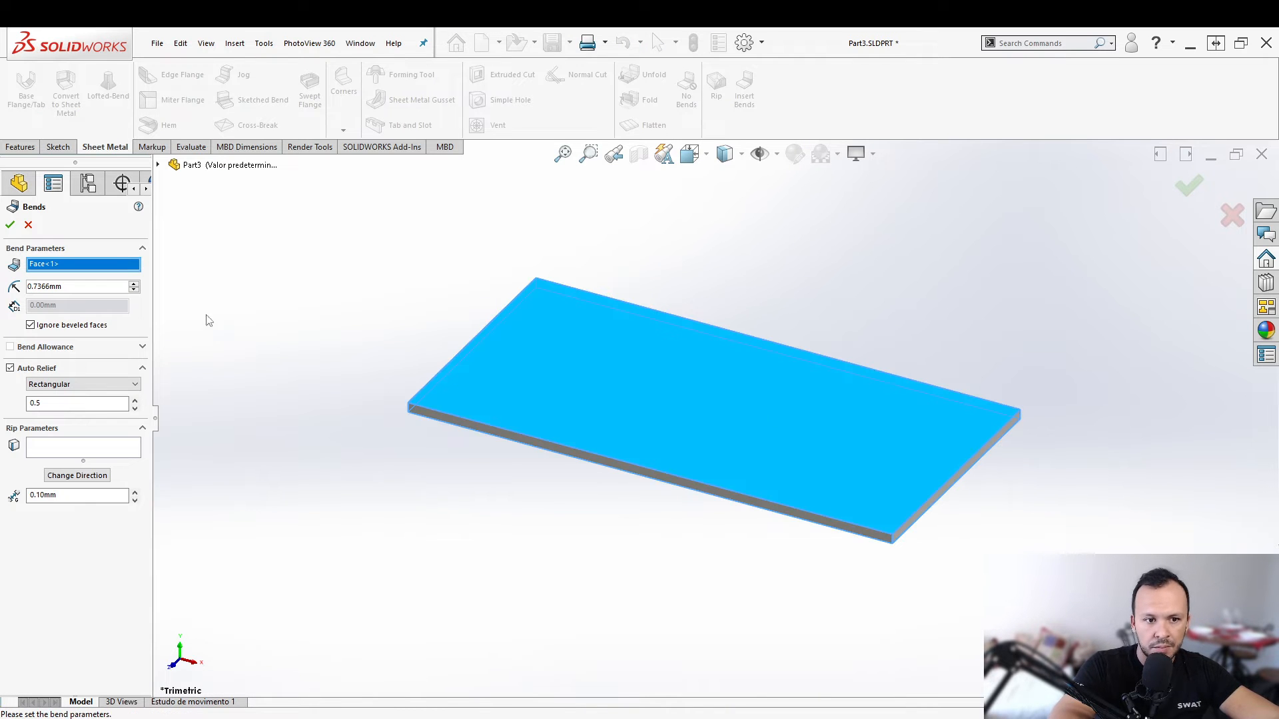
click(10, 224)
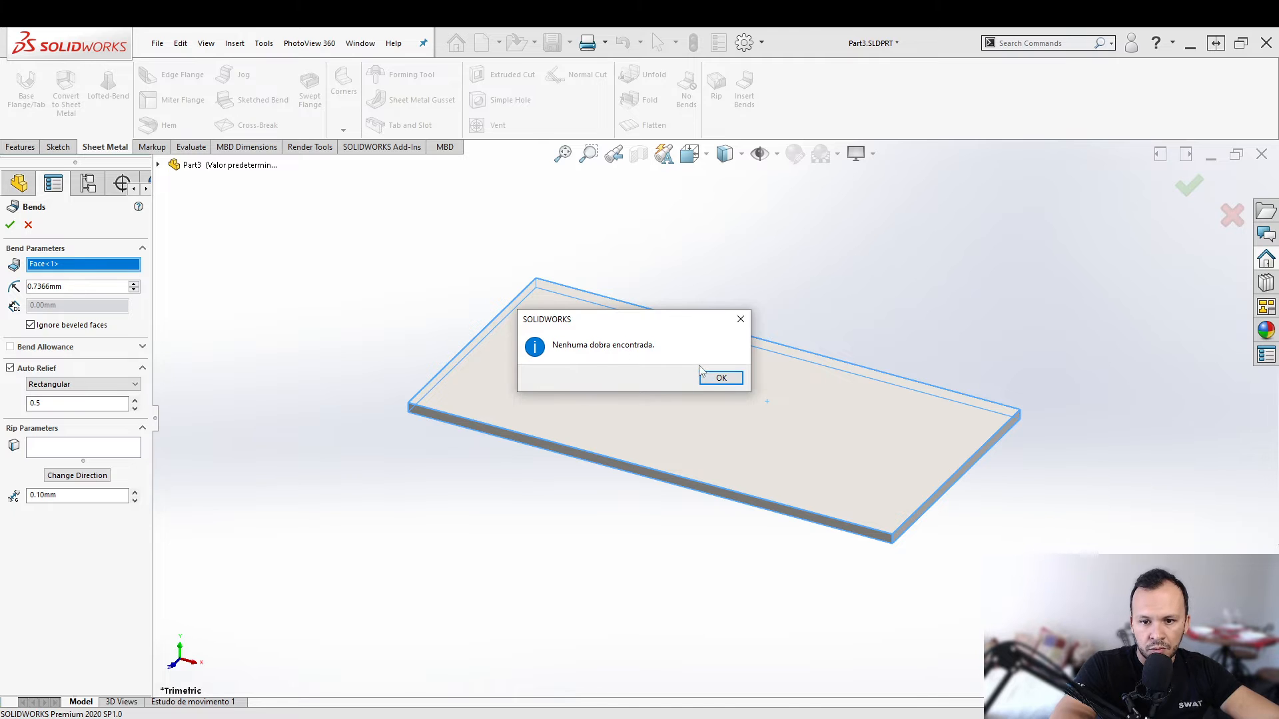
click(721, 378)
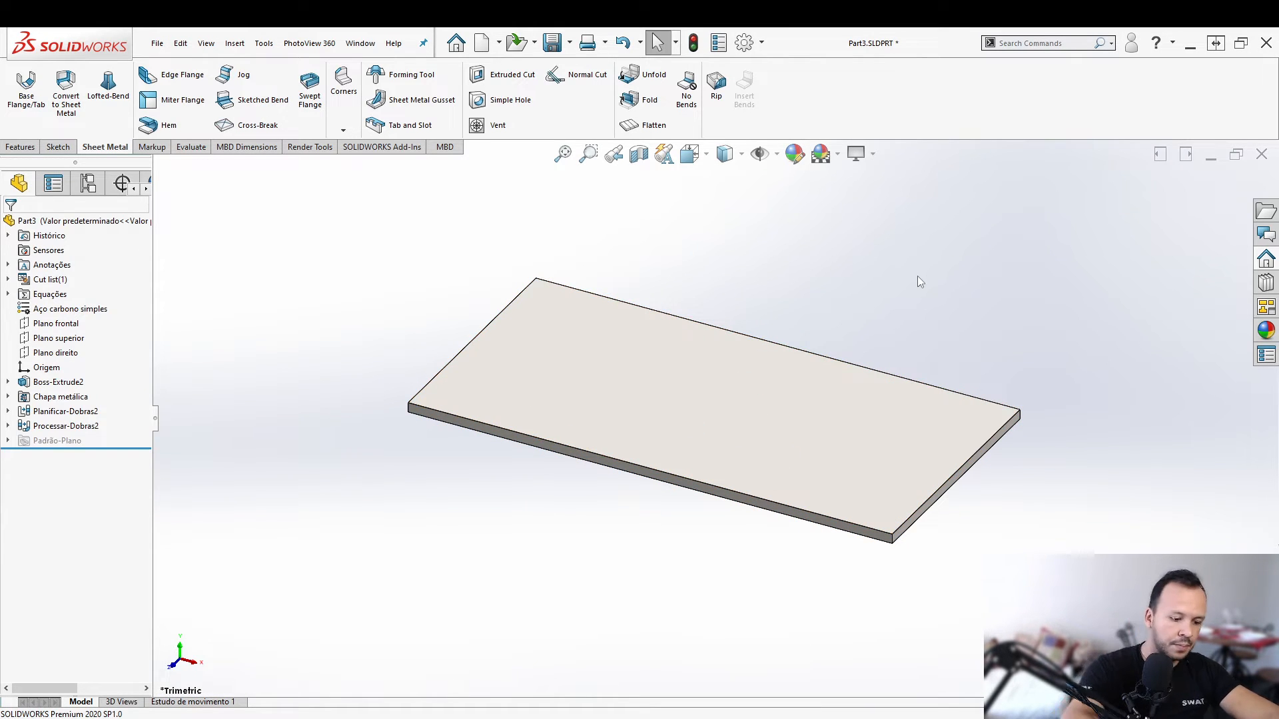
- Start a sketch on the plate's top face and draw a 50 mm vertical line from edge to edge near the plate's right end
key(ctrl+1)
key(ctrl+5)
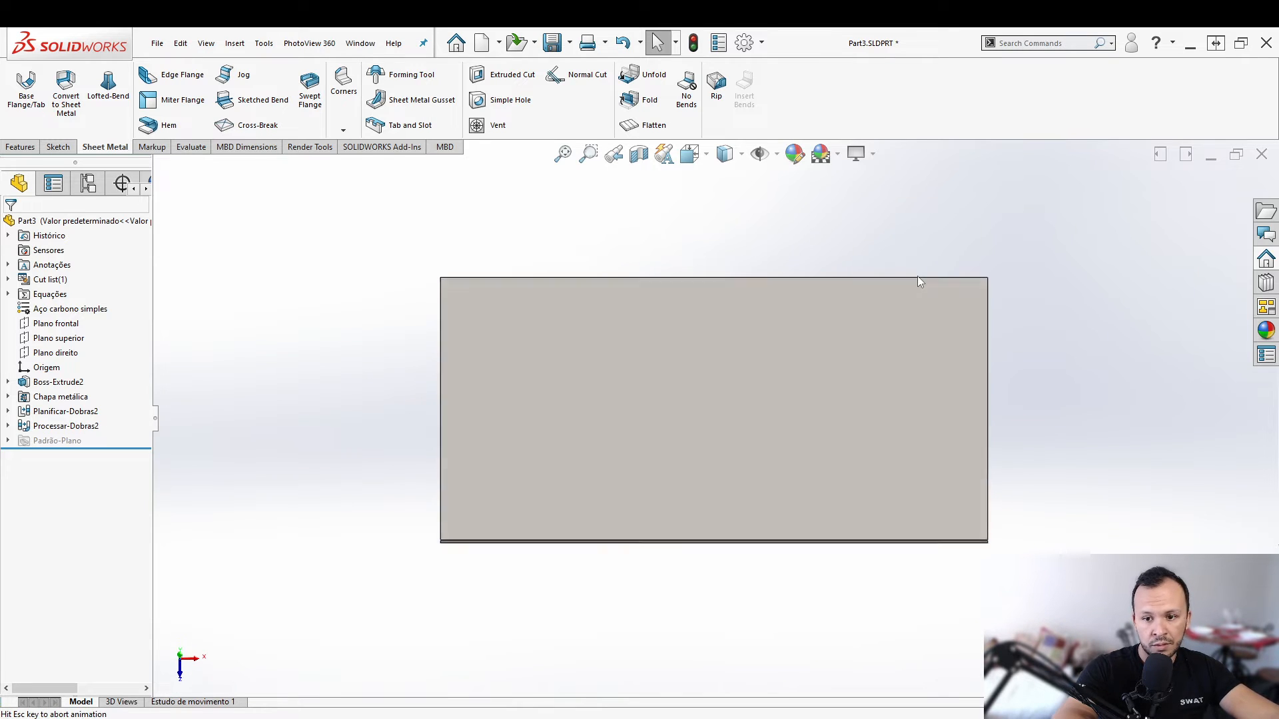
click(790, 405)
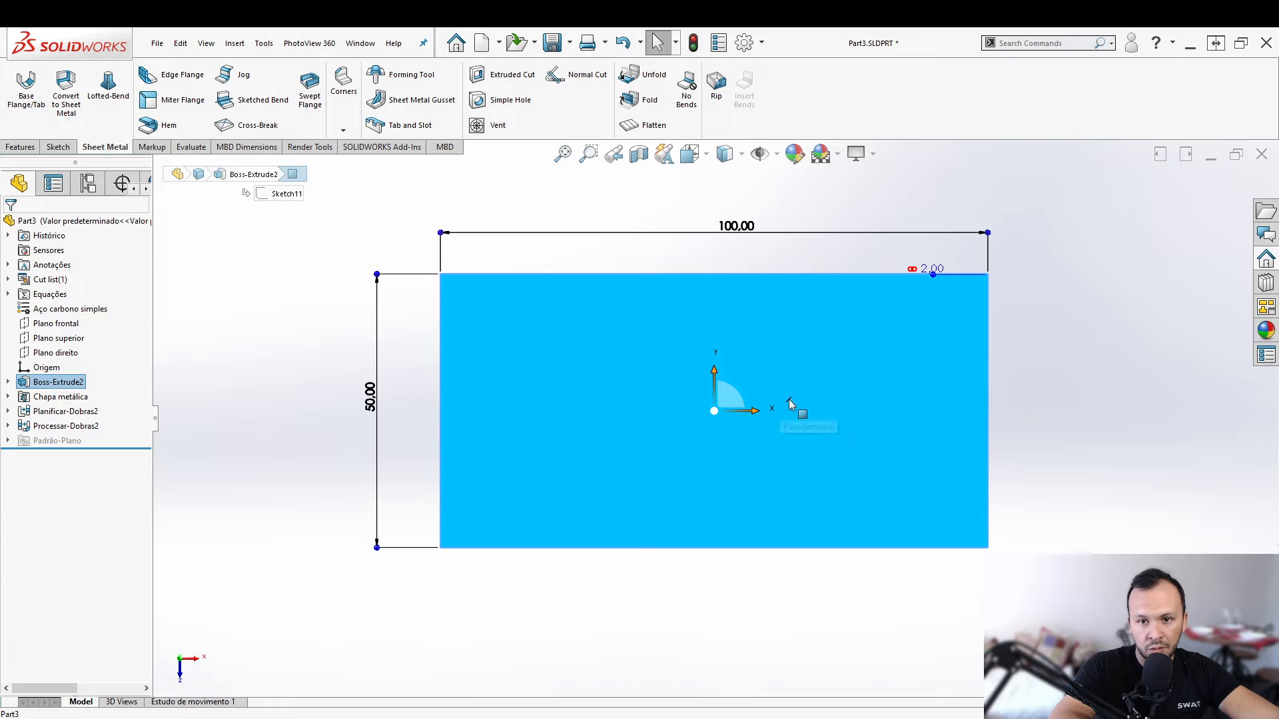
click(1076, 367)
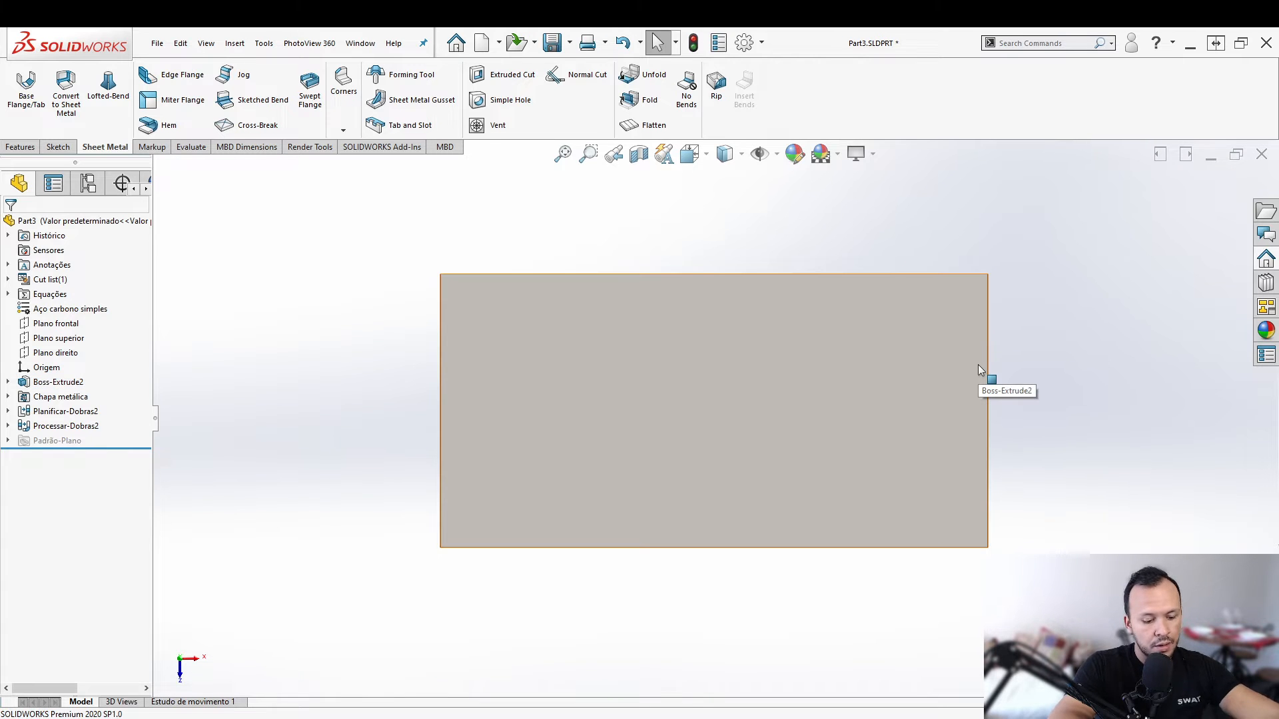
click(819, 381)
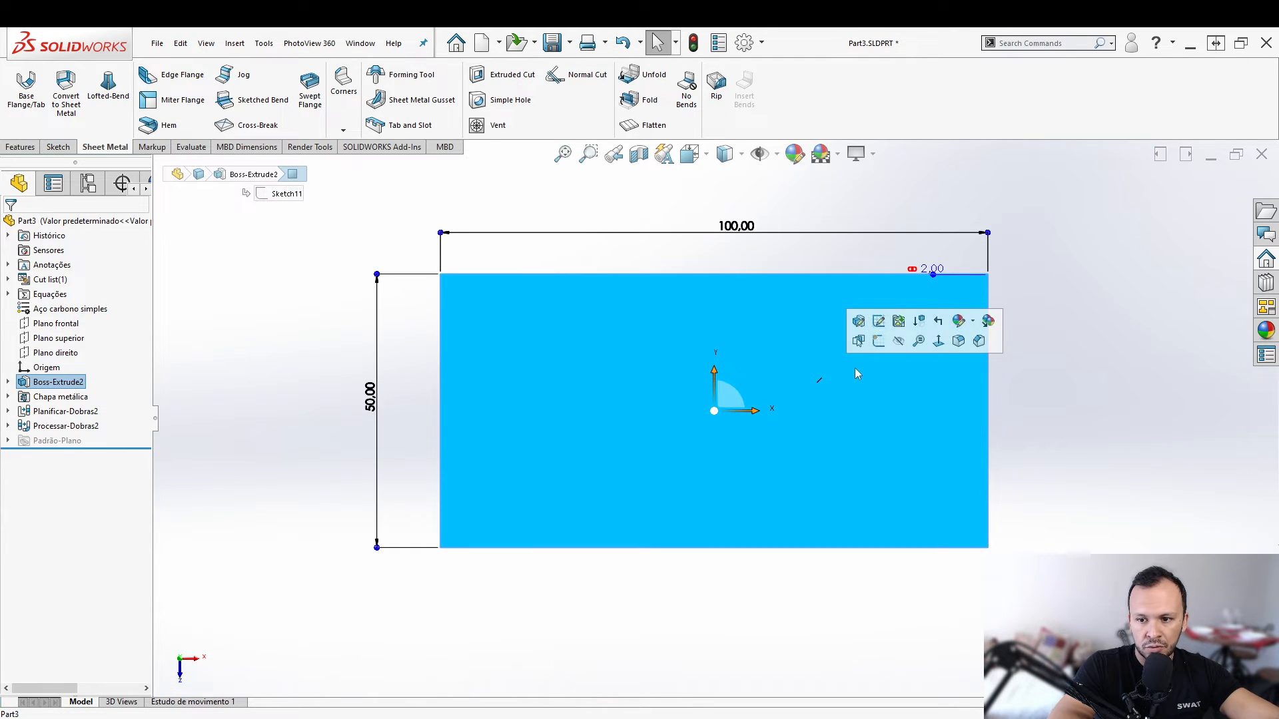
click(880, 341)
key(l)
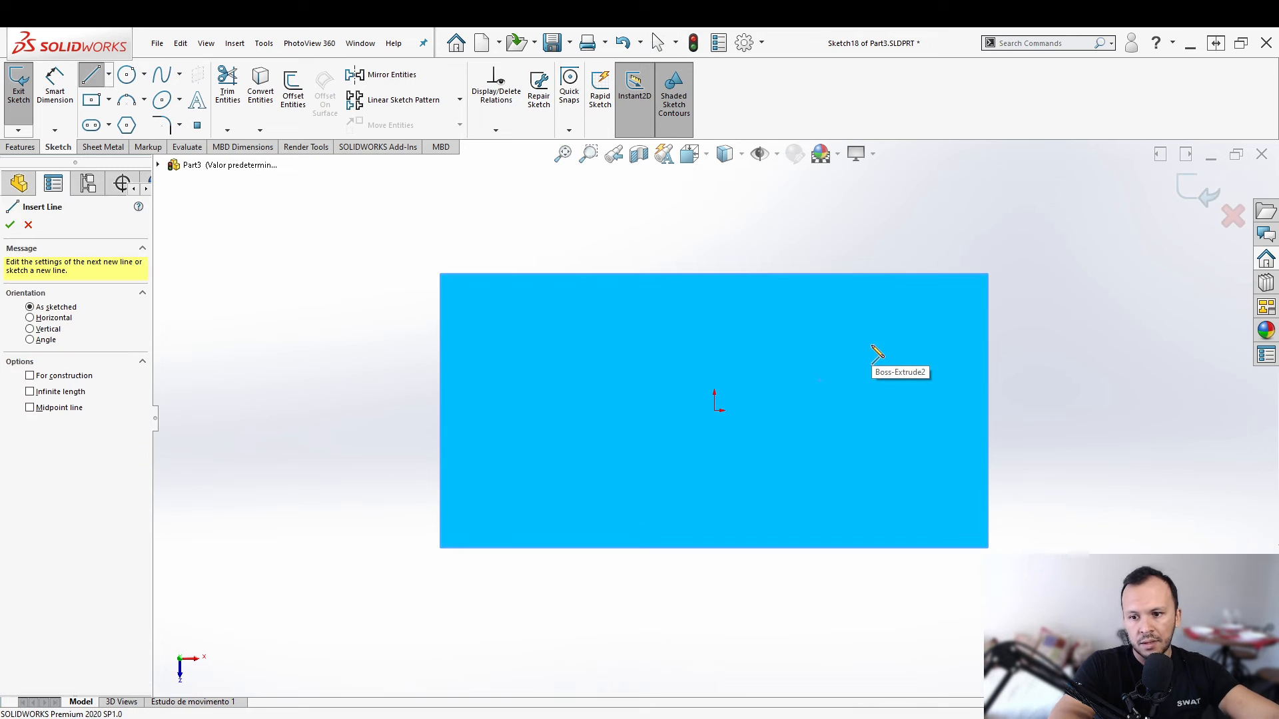
click(895, 275)
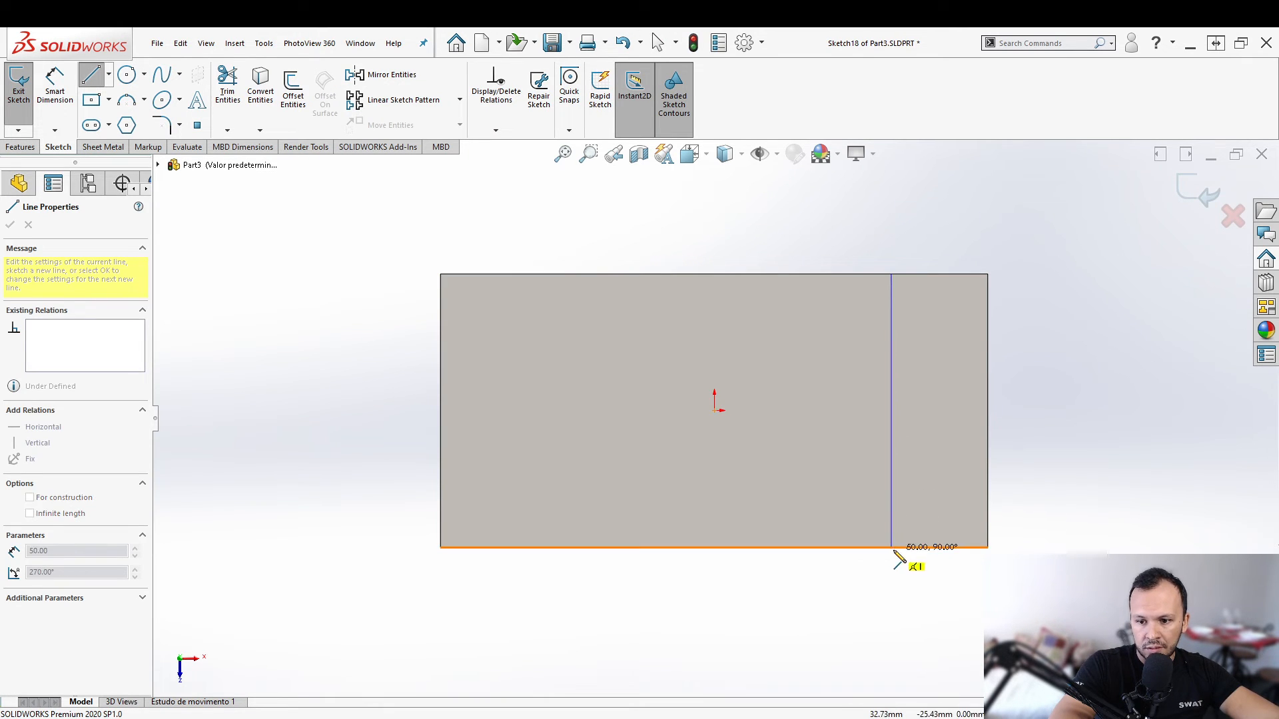
click(892, 547)
key(Escape)
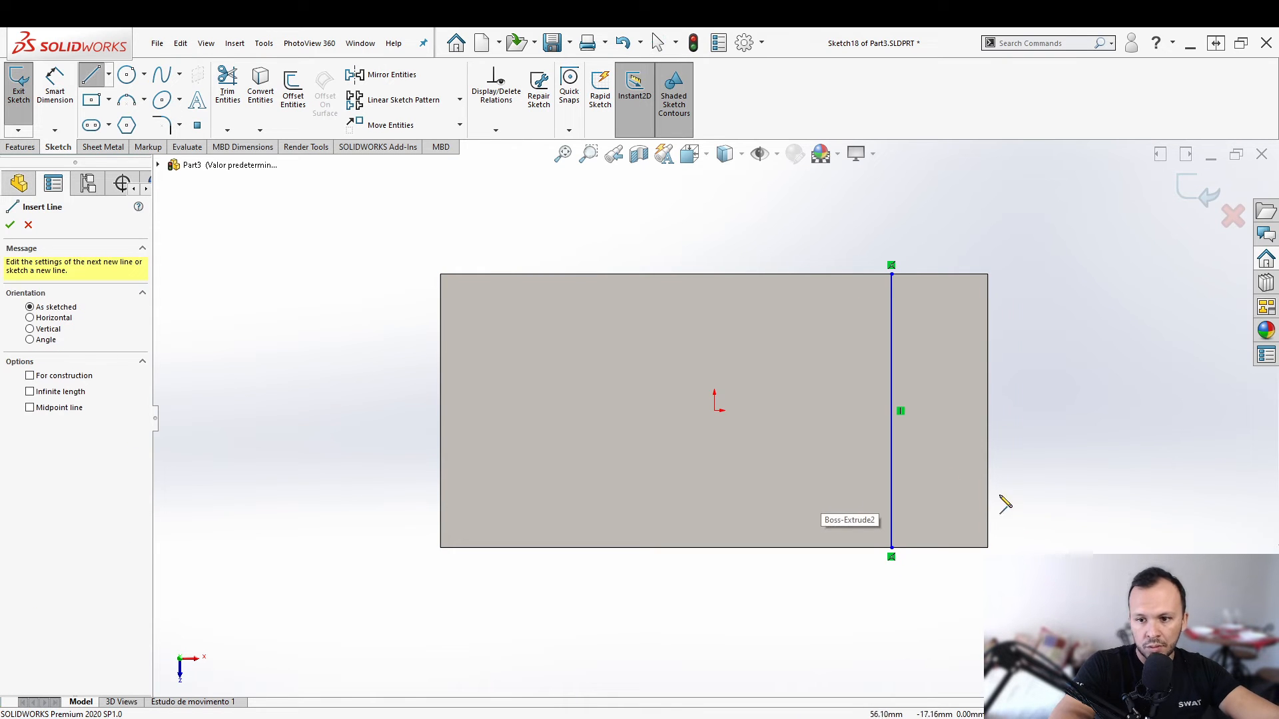
- Draw two more edge-to-edge vertical lines, one about 16 mm from the plate's left edge and one about 20 mm to its right
click(530, 275)
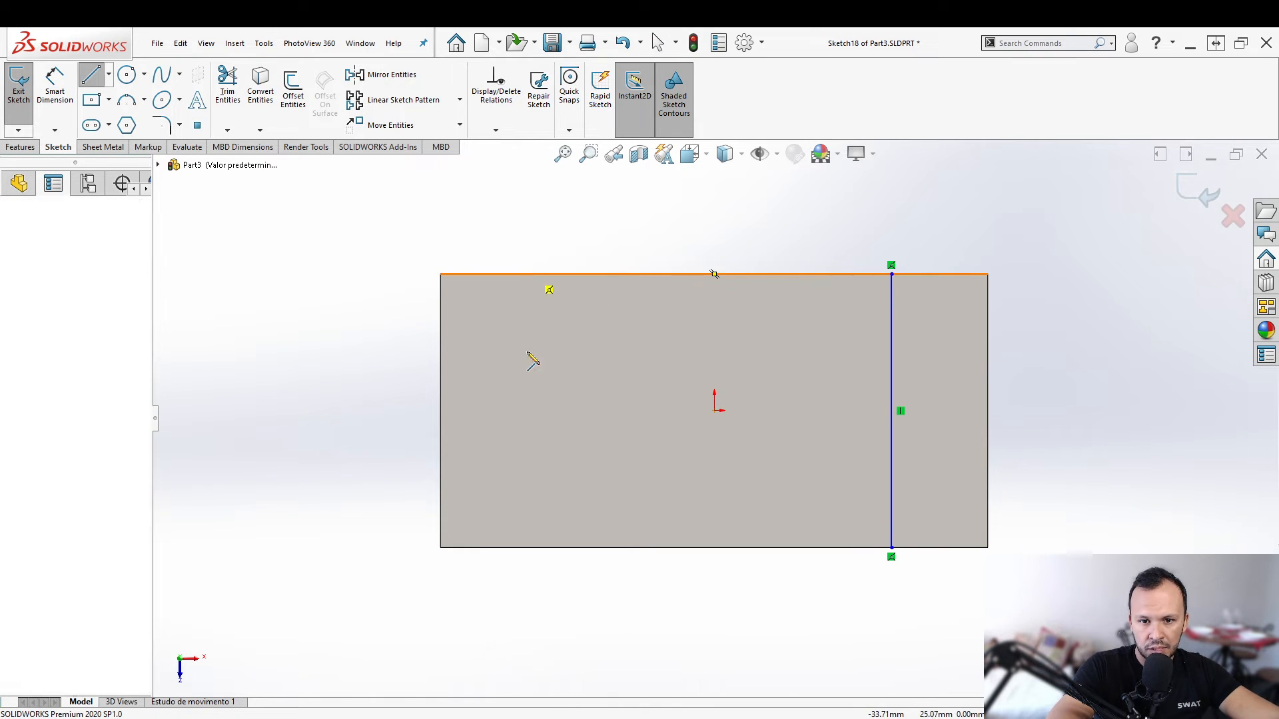
click(530, 548)
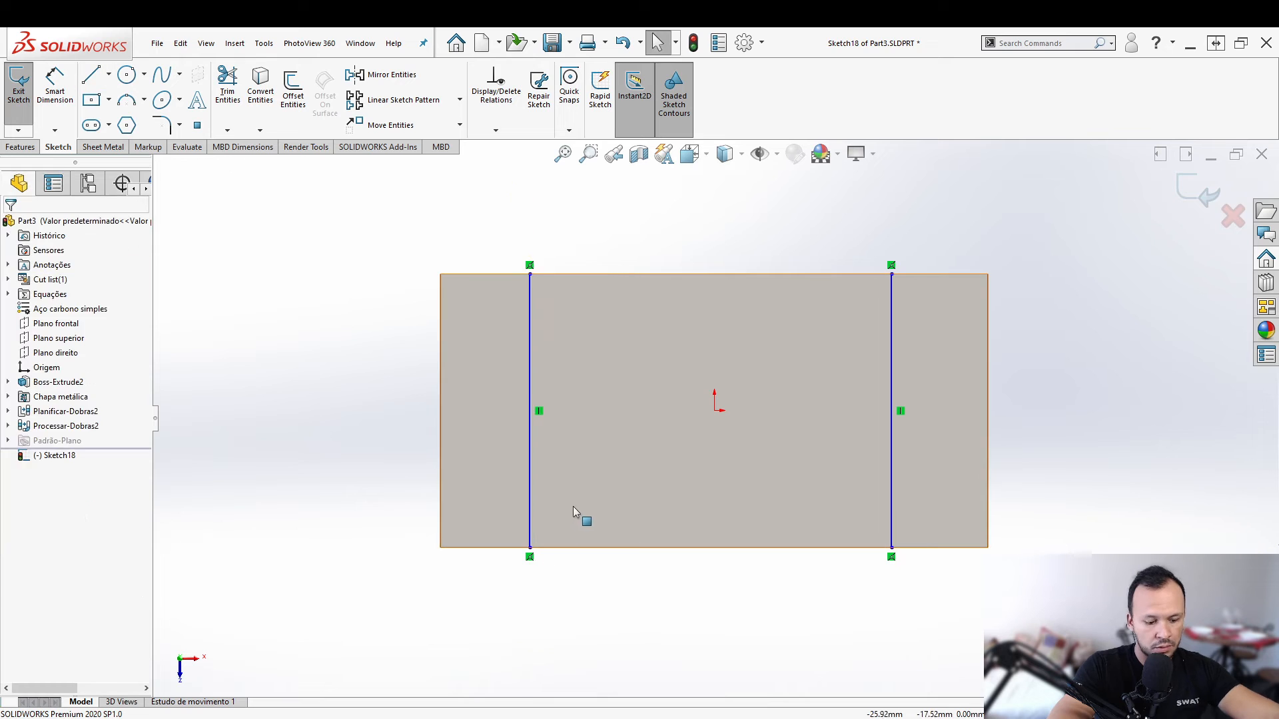
click(662, 275)
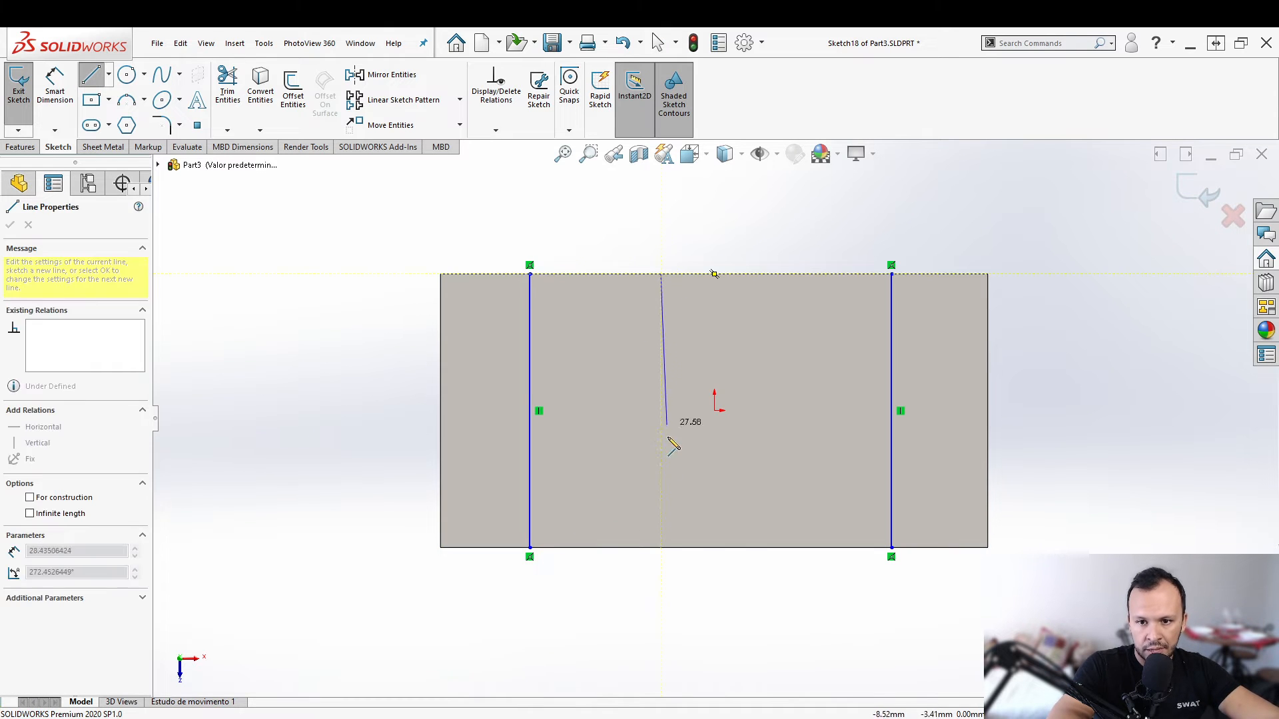
click(661, 548)
key(Escape)
- Dimension the leftmost line at 20 mm from the plate's left edge
key(d)
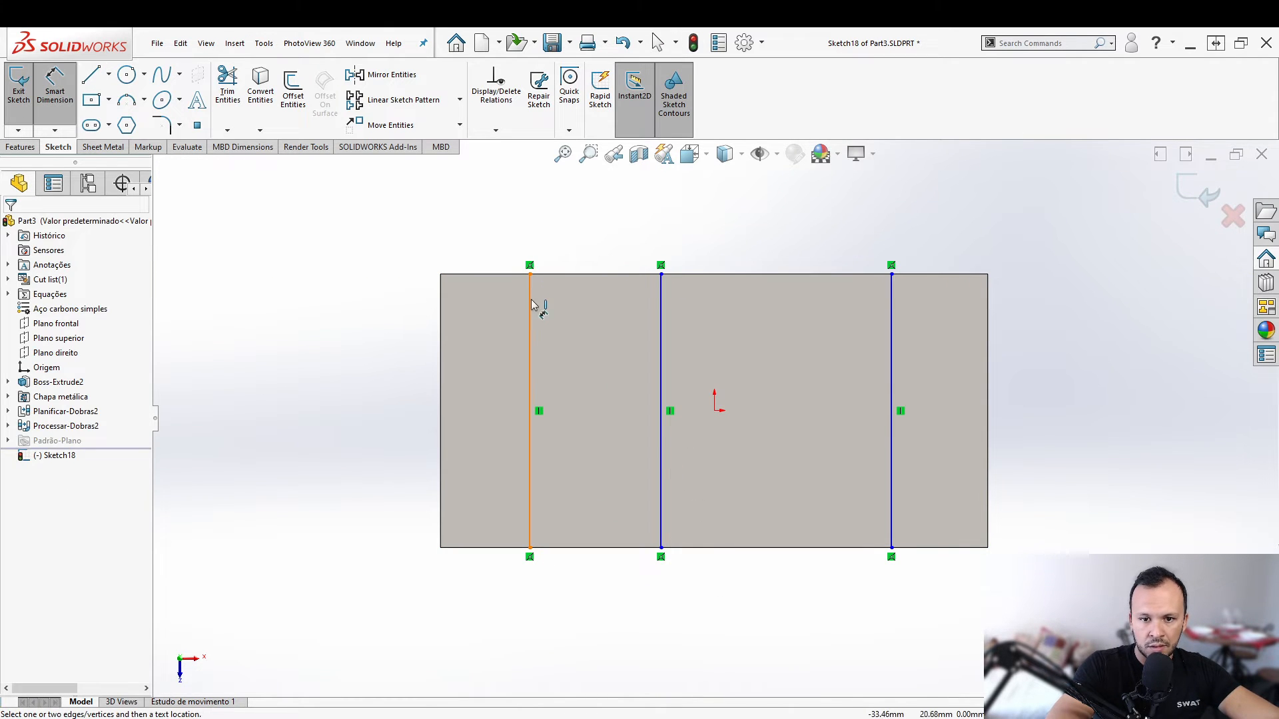
click(530, 306)
click(441, 314)
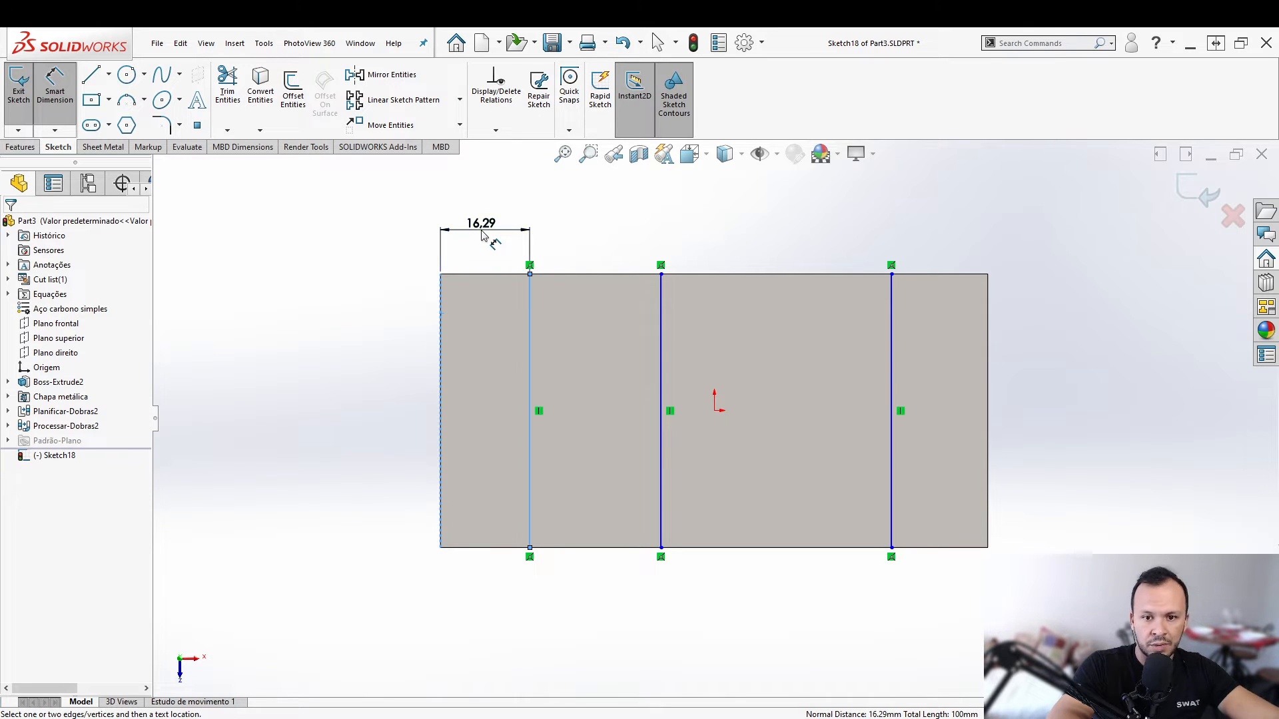
click(482, 229)
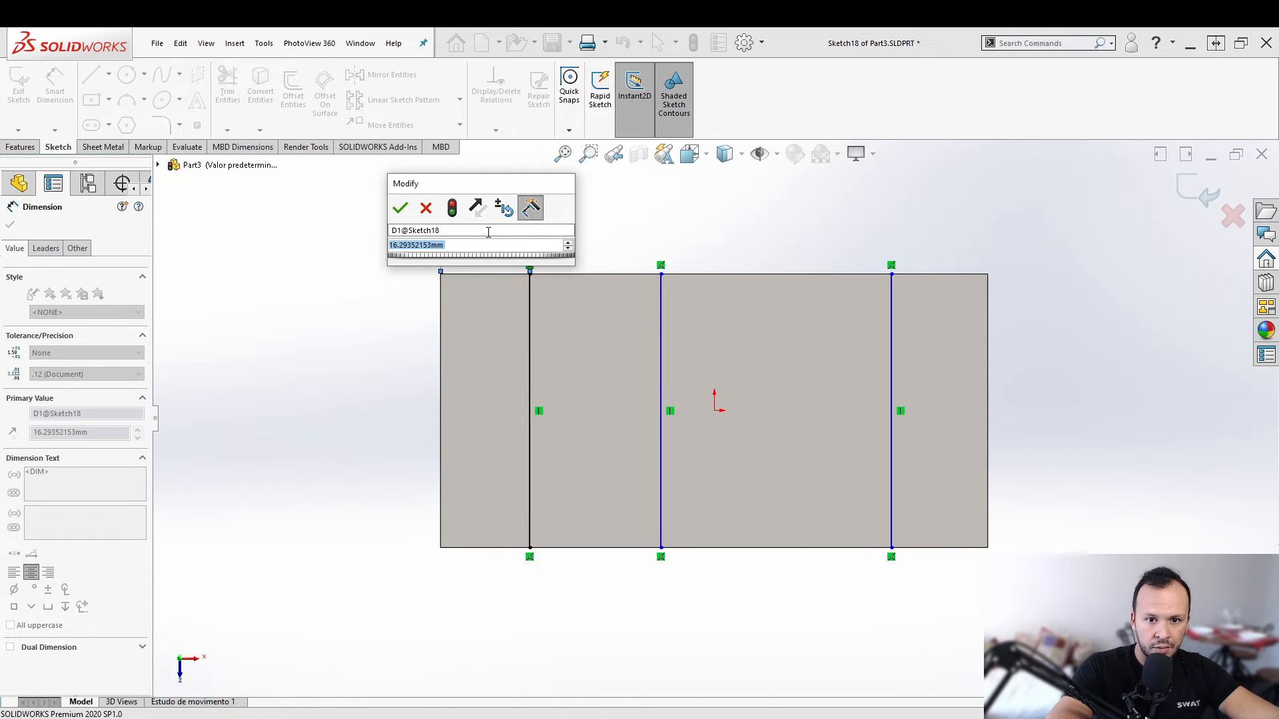
text(20)
key(Return)
key(Escape)
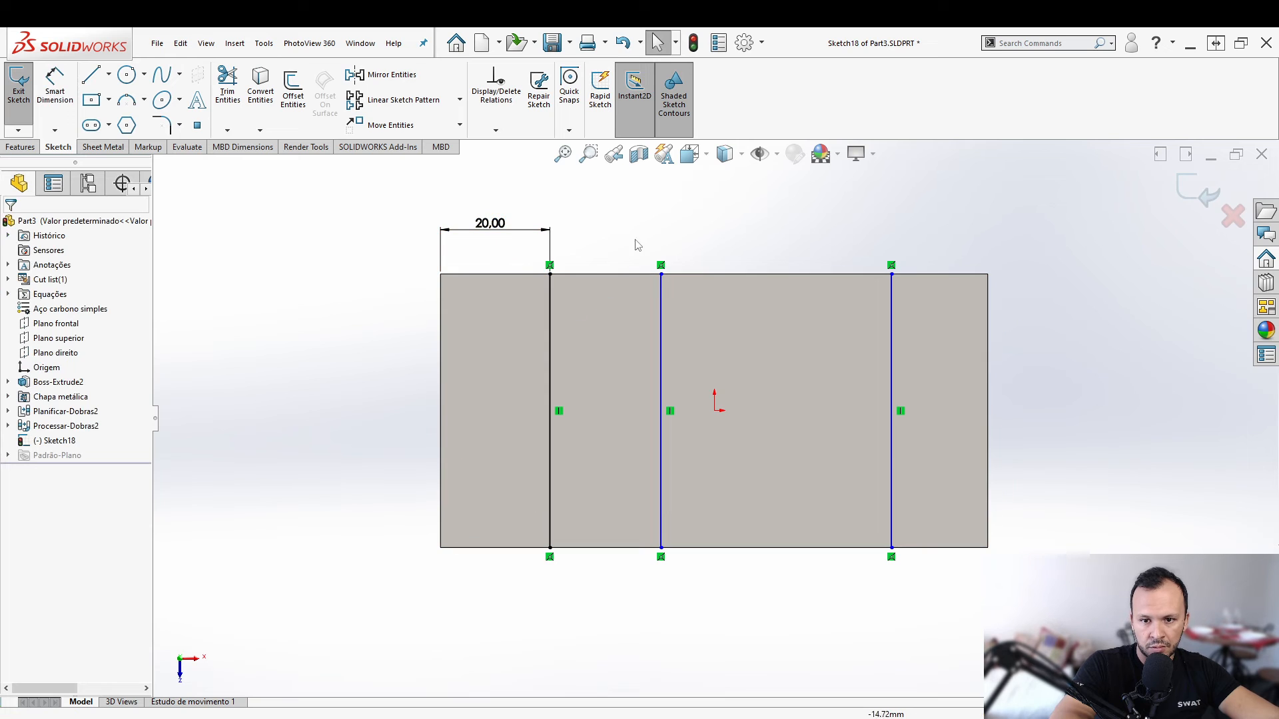
- Dimension the distance between the leftmost and middle vertical lines at 45 mm
key(d)
click(555, 336)
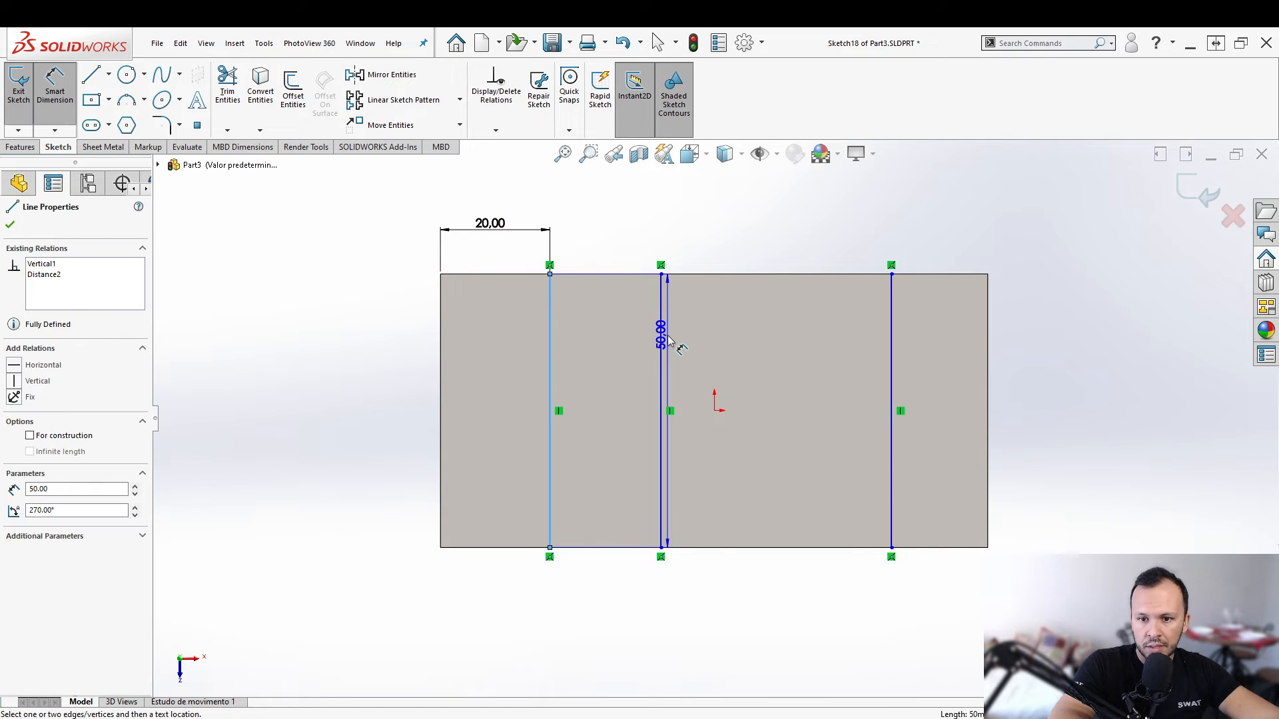
click(666, 341)
click(614, 247)
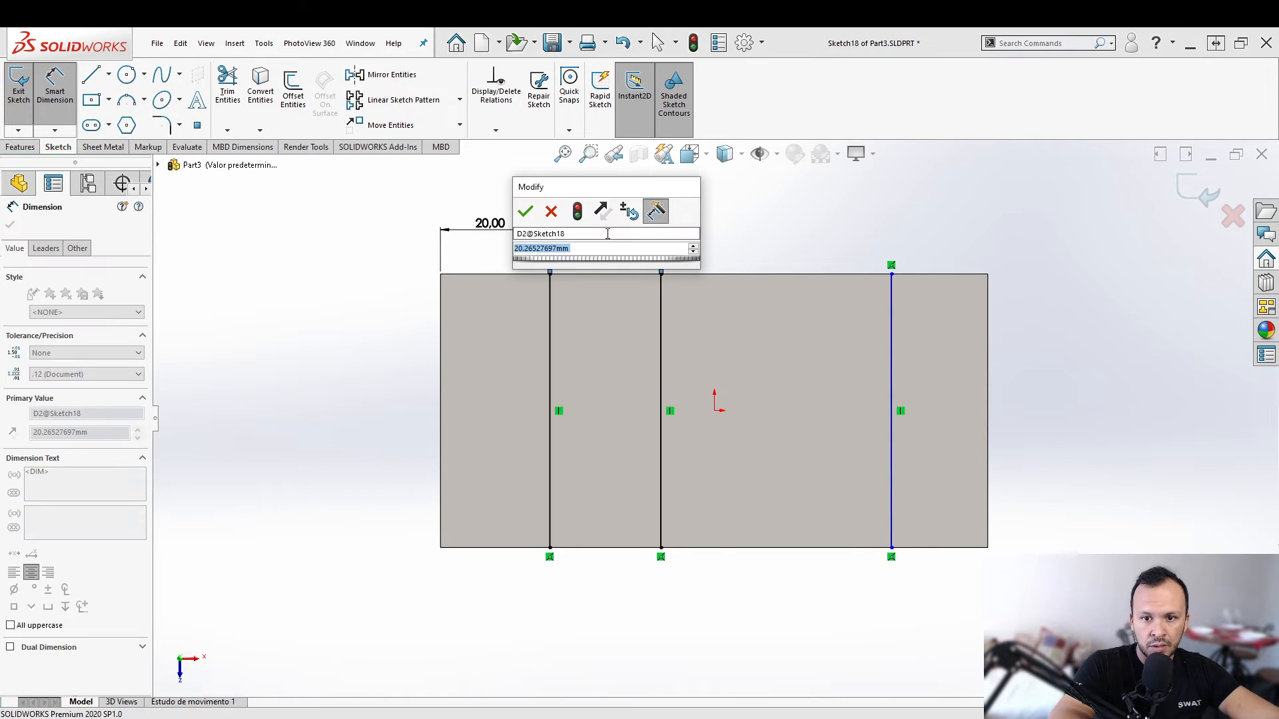
text(45)
key(Return)
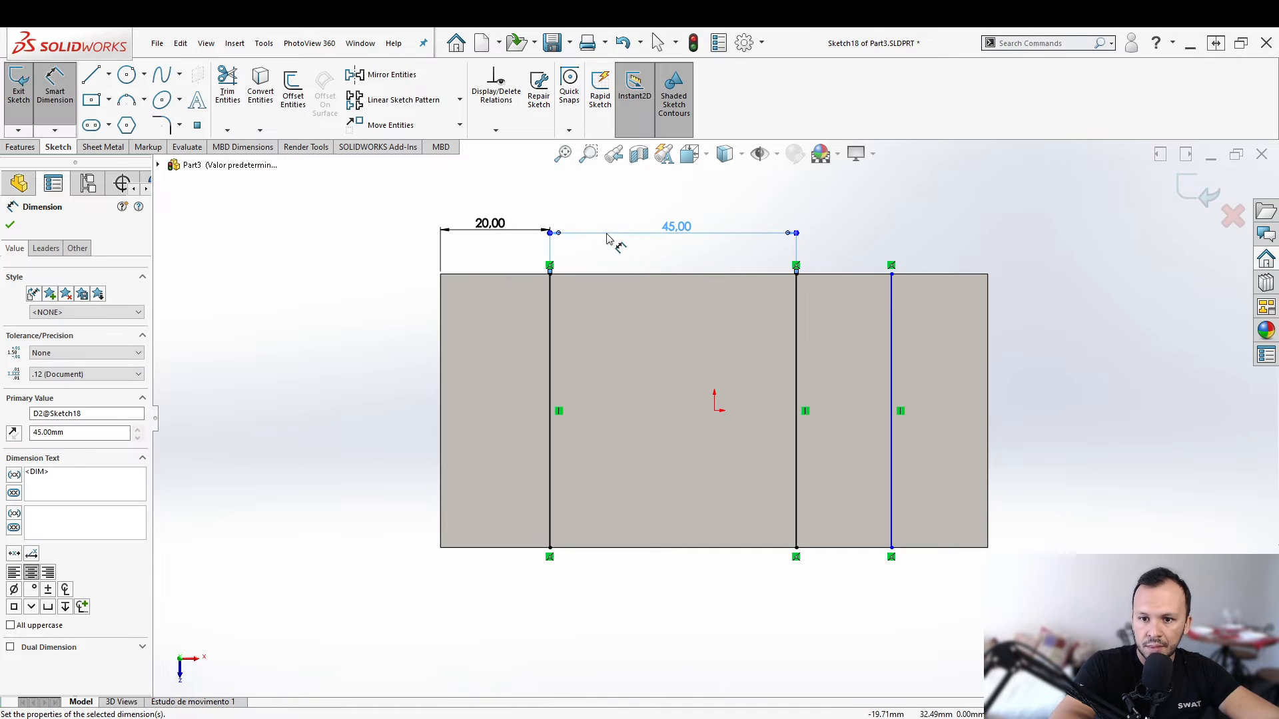
- Set the distance between the leftmost and middle vertical lines to 30 mm
double_click(675, 230)
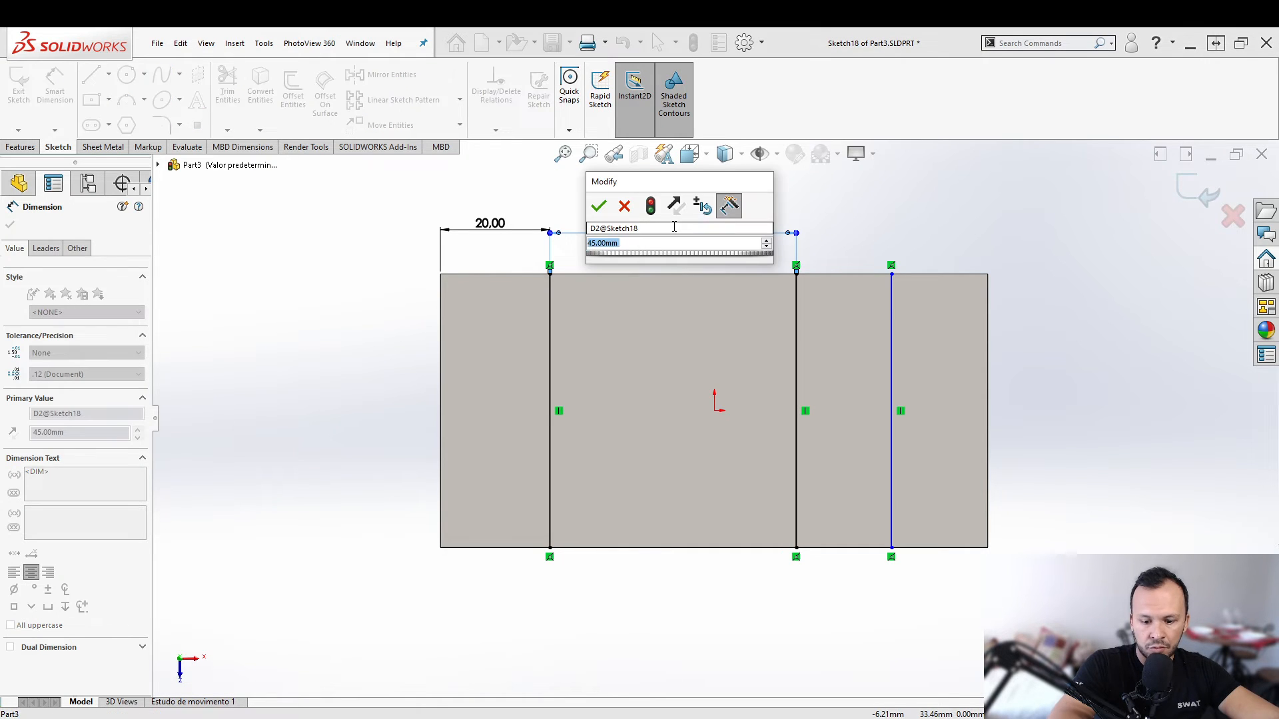
text(30)
key(Return)
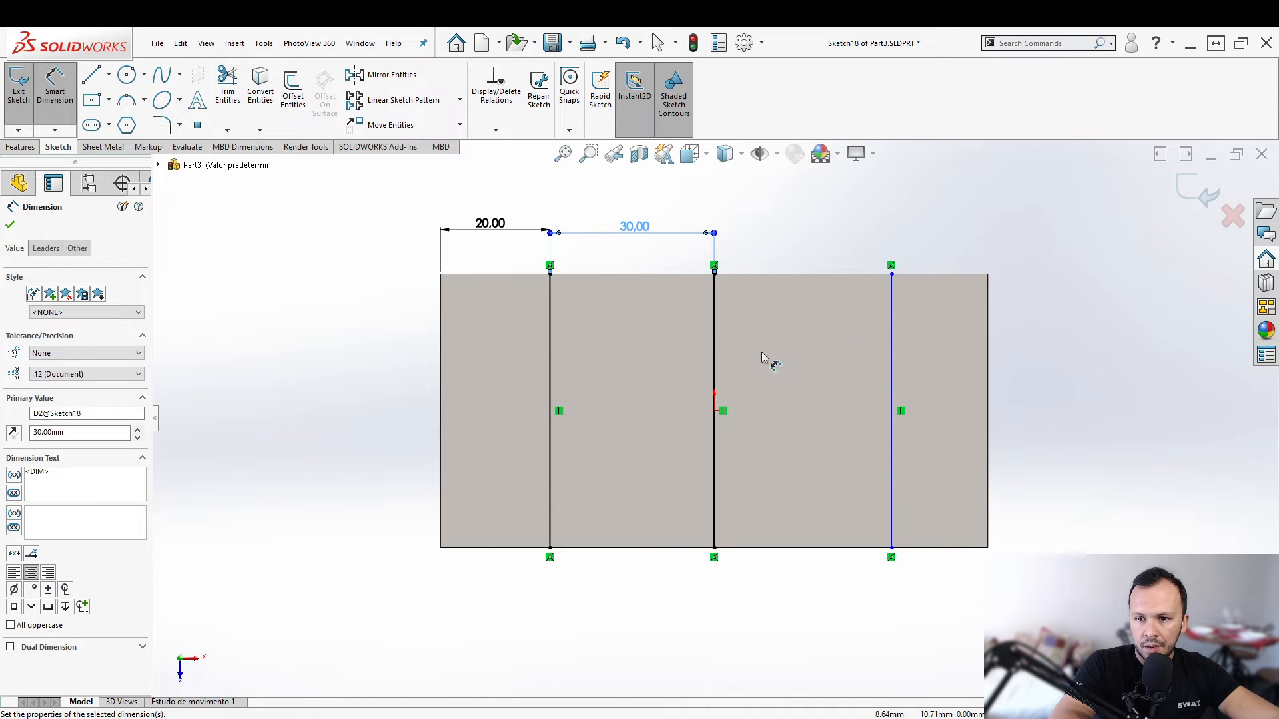
- Dimension the rightmost vertical line at 20 mm from the plate's right edge
click(892, 350)
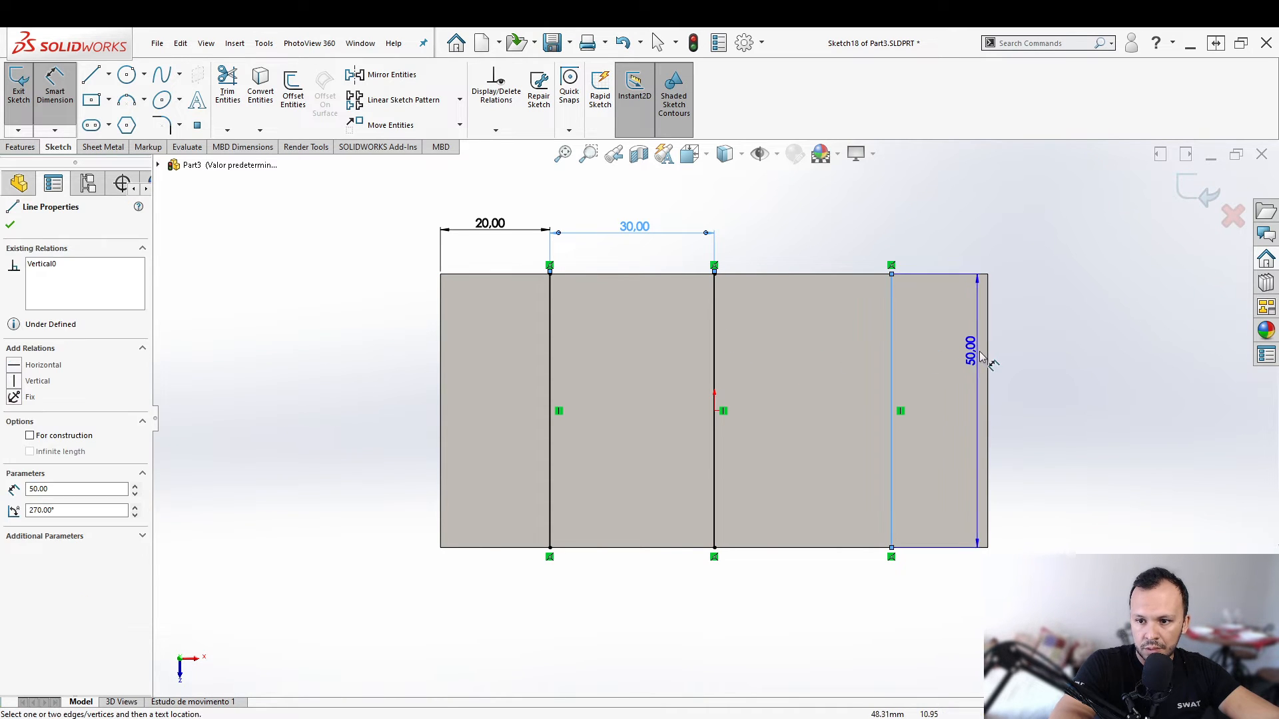
click(987, 352)
click(940, 225)
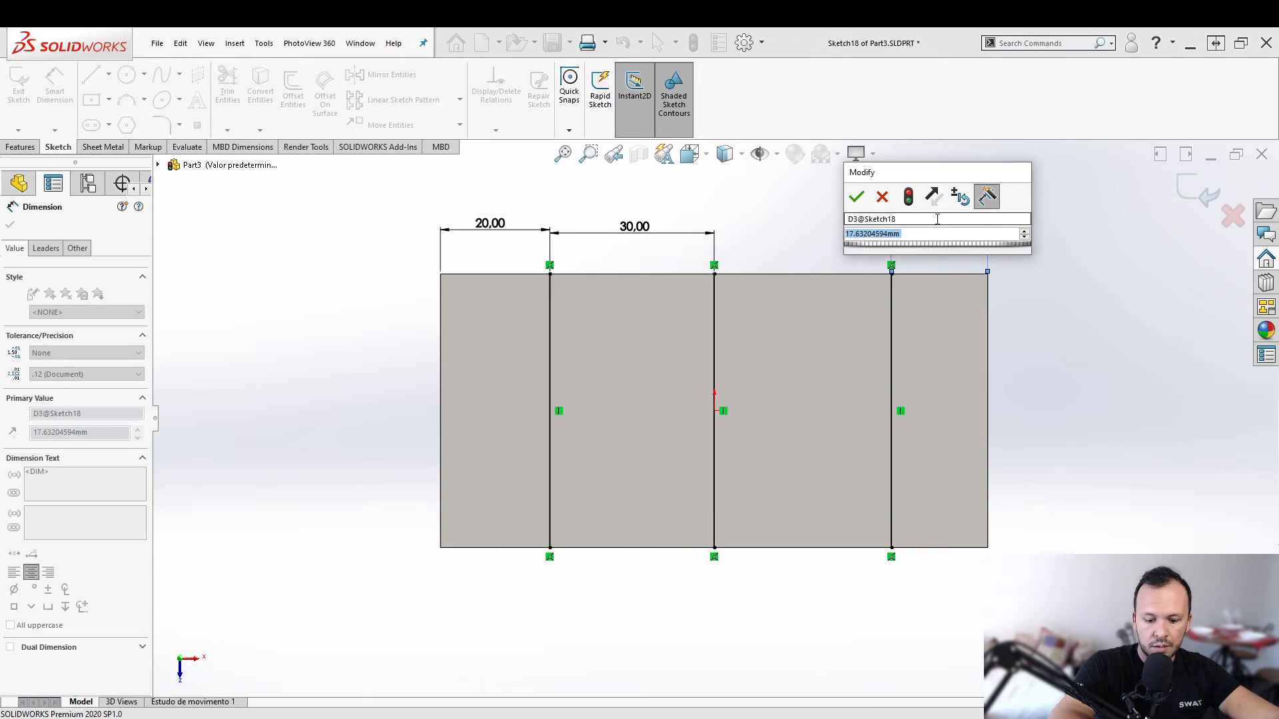
text(20)
key(Return)
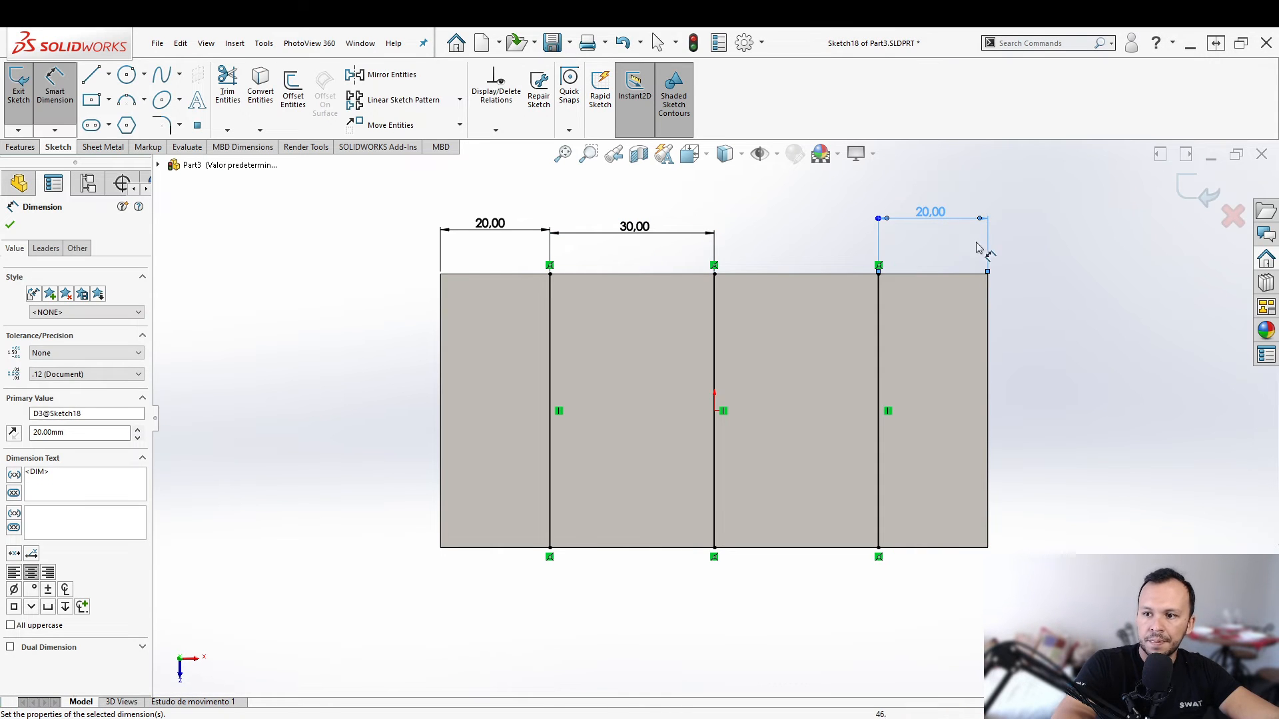
- Create a 90-degree Sketched Bend from the lines with the default radius, fixing the face between the leftmost and middle lines
click(101, 147)
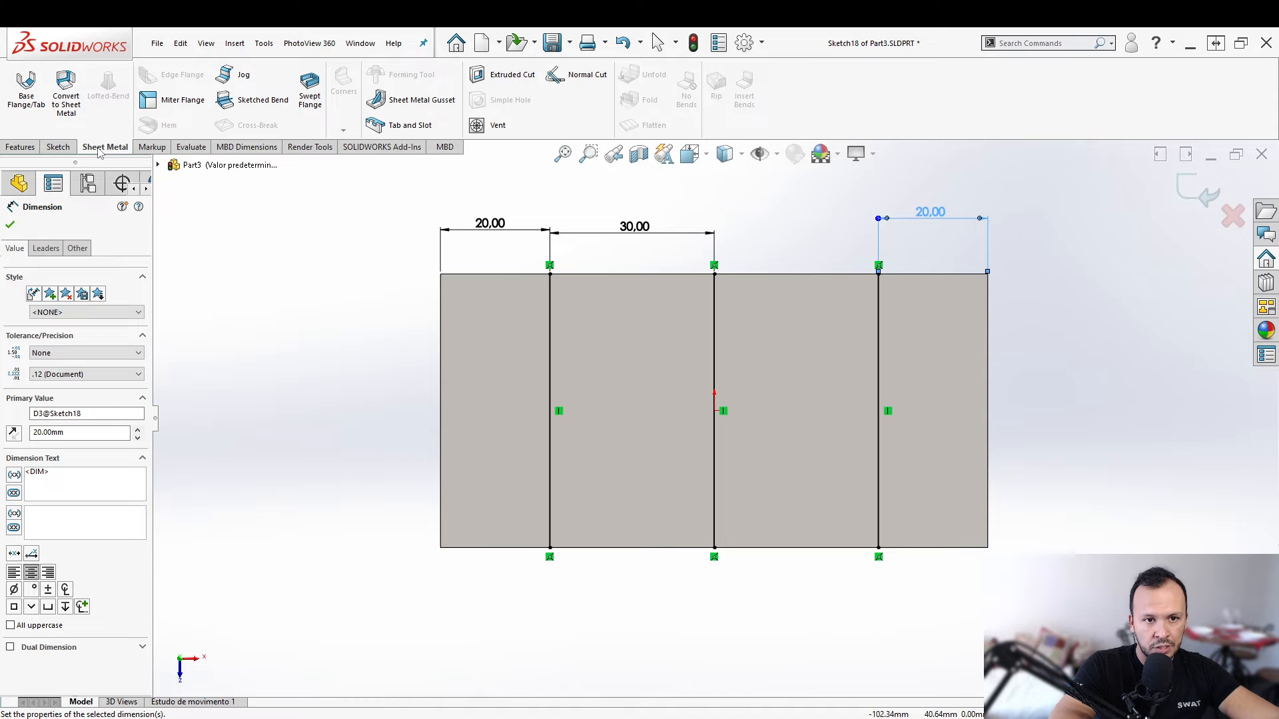
click(251, 101)
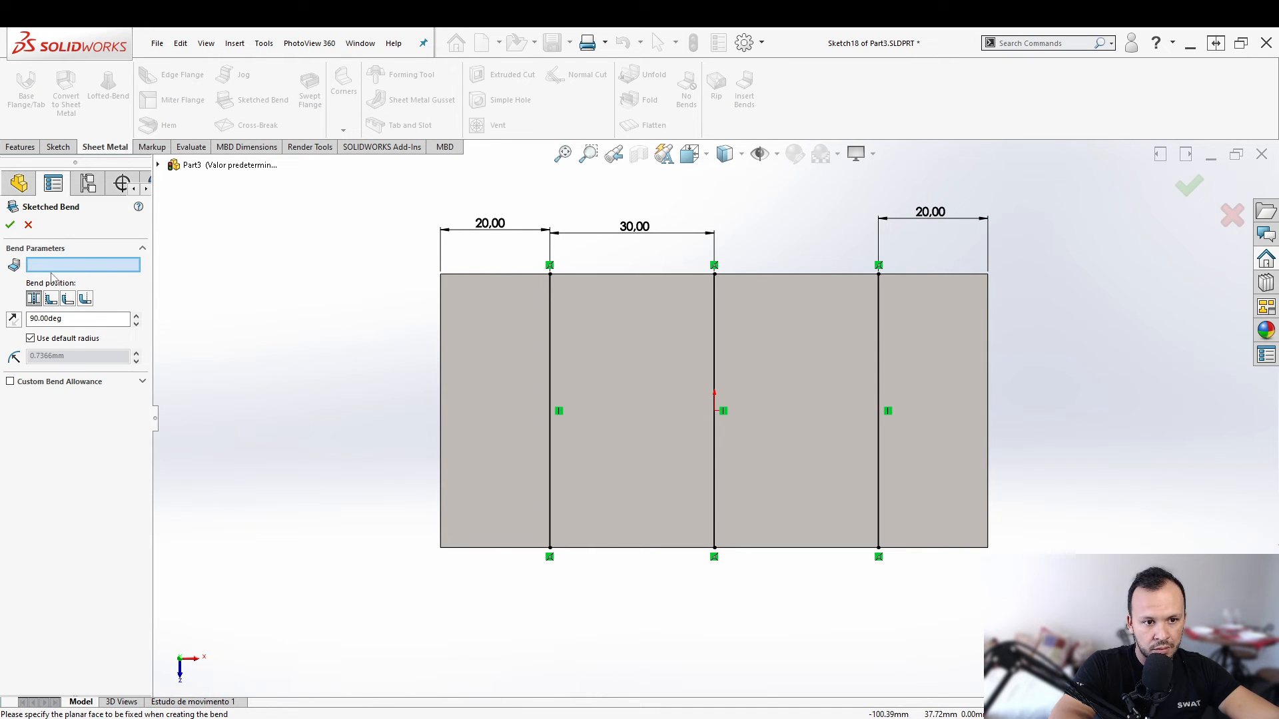
click(639, 403)
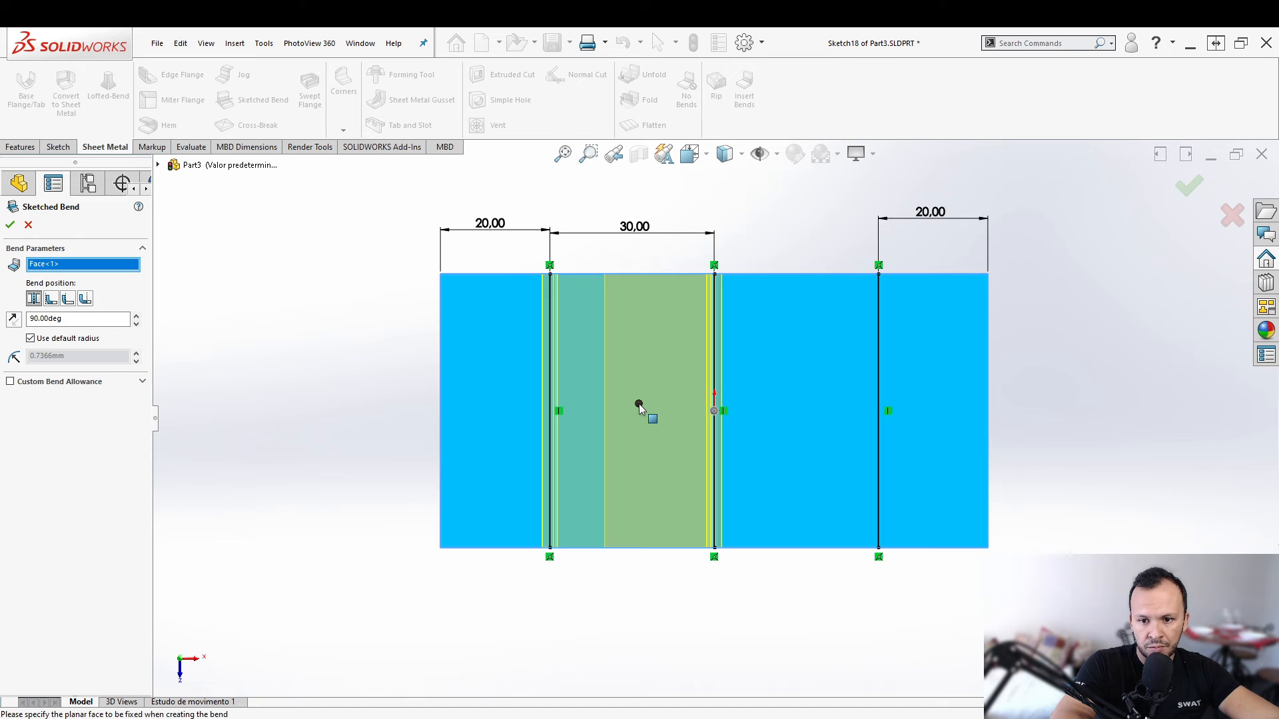
mouse_move(624, 420)
middle_down()
mouse_move(659, 360)
mouse_move(629, 434)
mouse_move(686, 390)
mouse_move(698, 393)
mouse_move(650, 414)
mouse_move(702, 410)
middle_up()
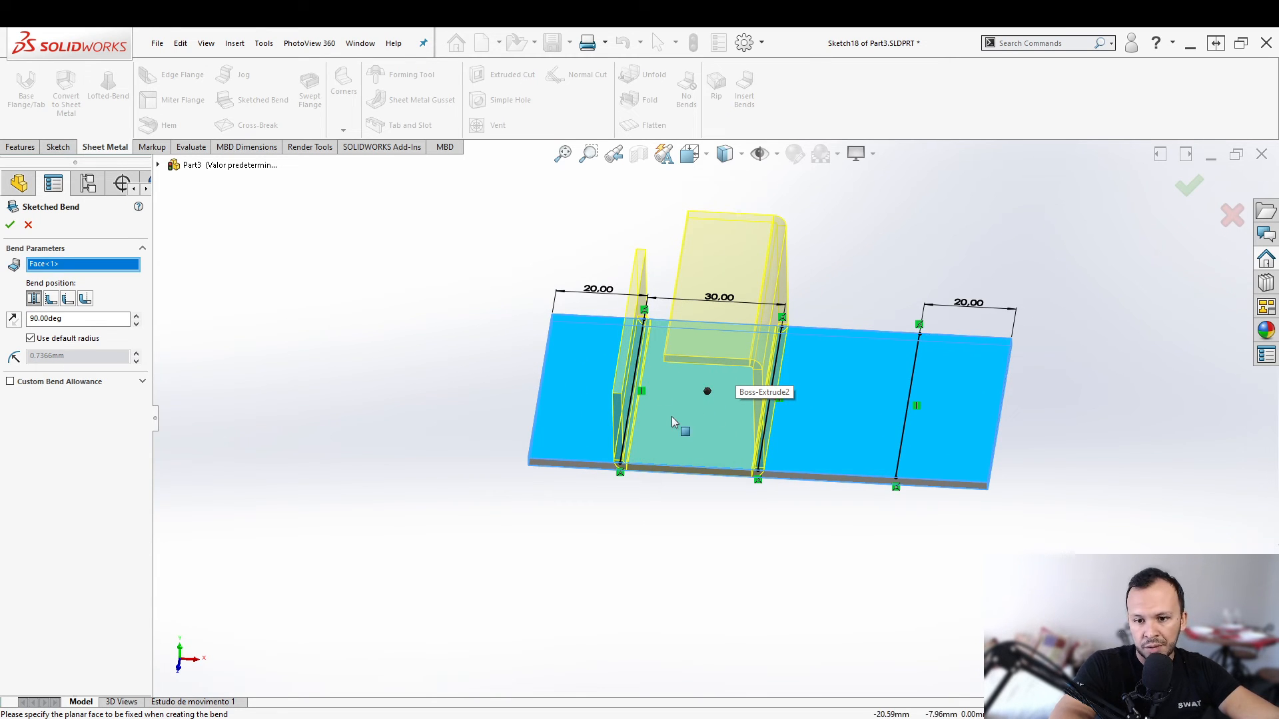
middle_drag(674, 389, 923, 365)
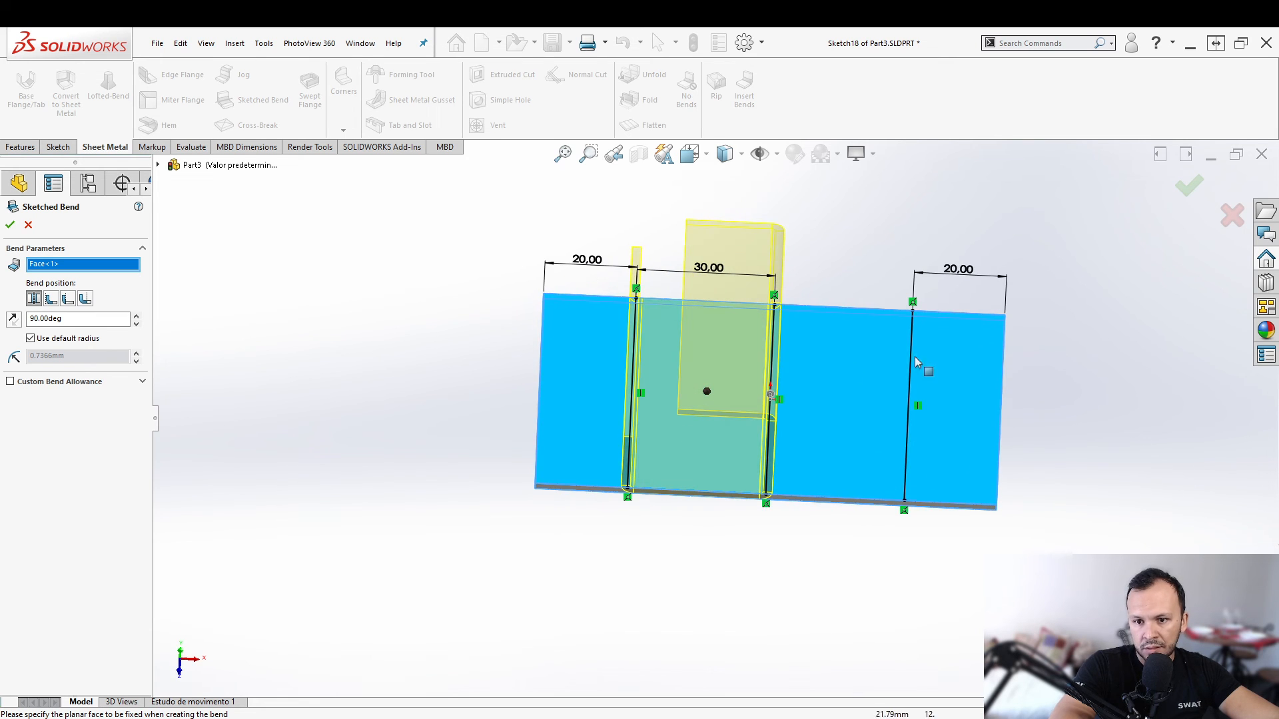
mouse_move(714, 437)
middle_down()
mouse_move(700, 382)
mouse_move(690, 401)
mouse_move(725, 314)
mouse_move(783, 405)
middle_up()
click(1190, 172)
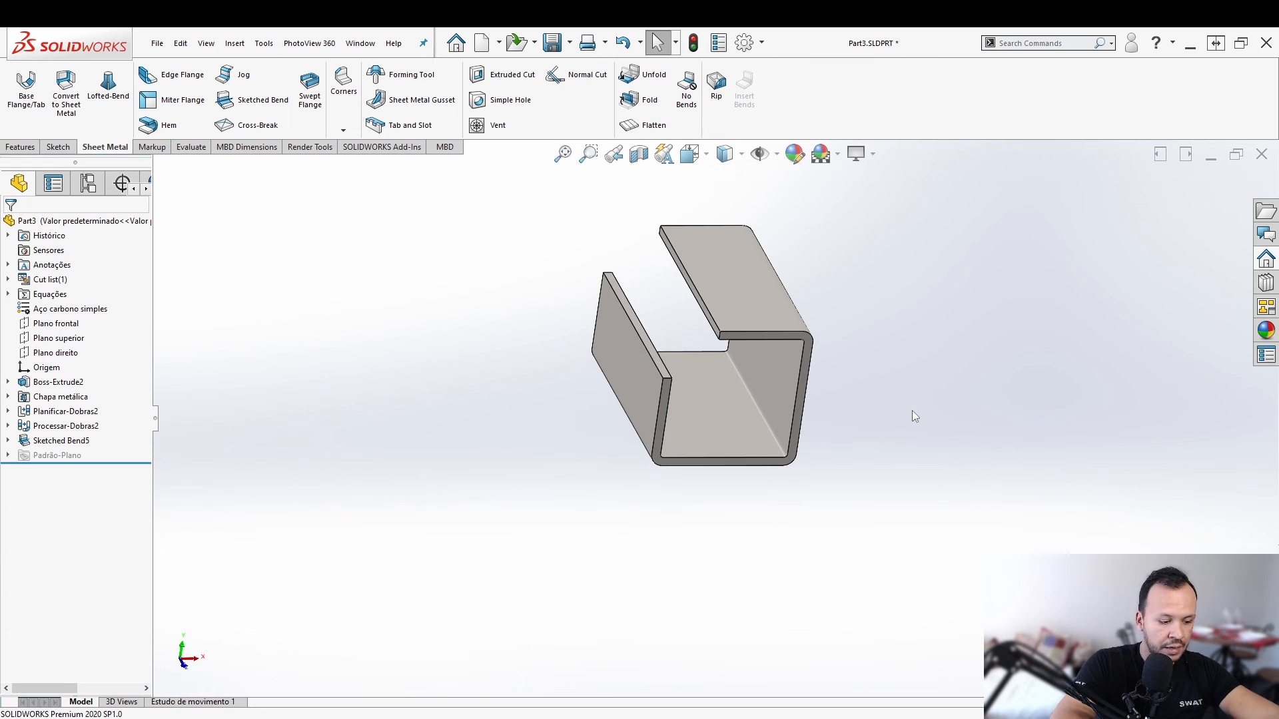
key(ctrl+7)
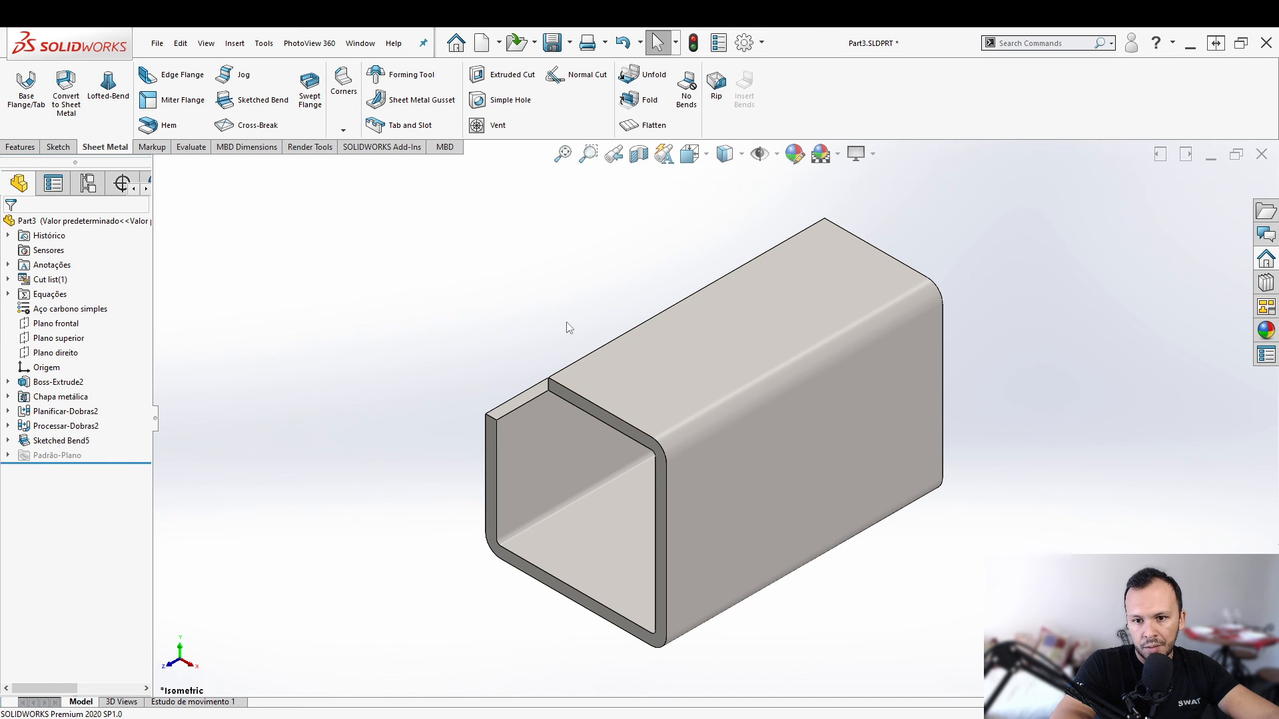
scroll(640, 303, up, 2)
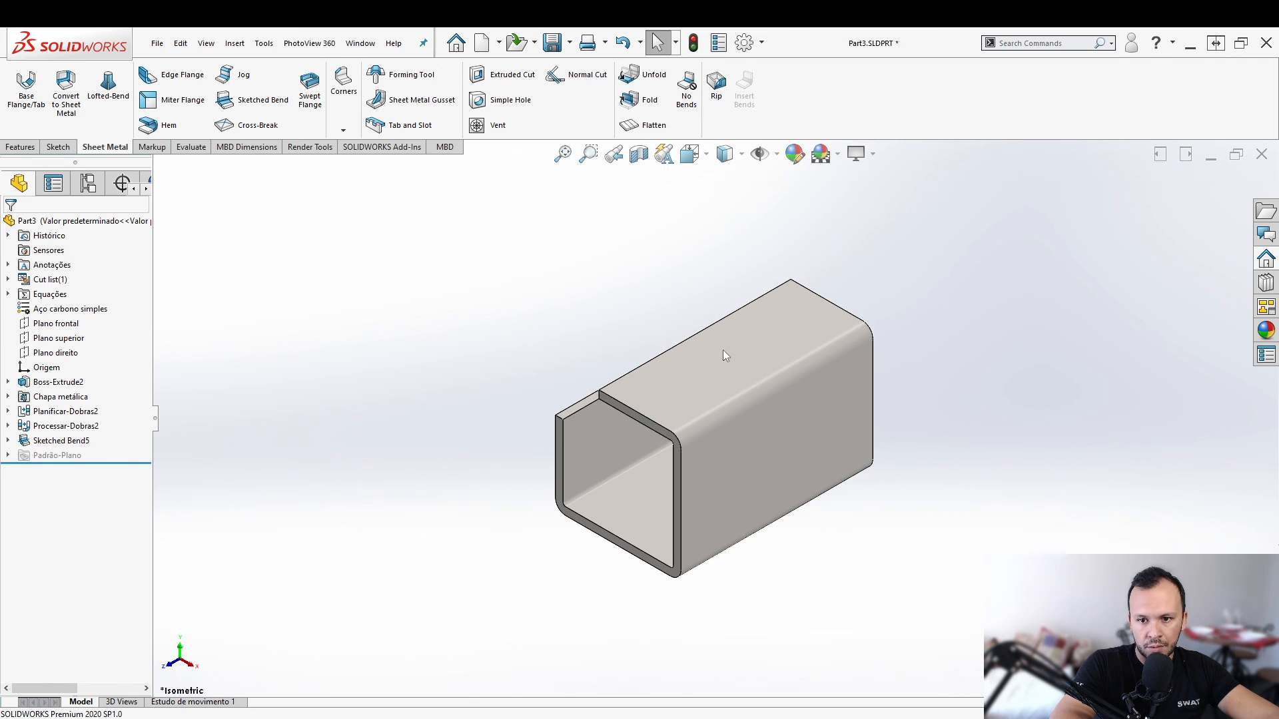
scroll(757, 374, down, 3)
scroll(719, 378, up, 3)
scroll(701, 519, down, 2)
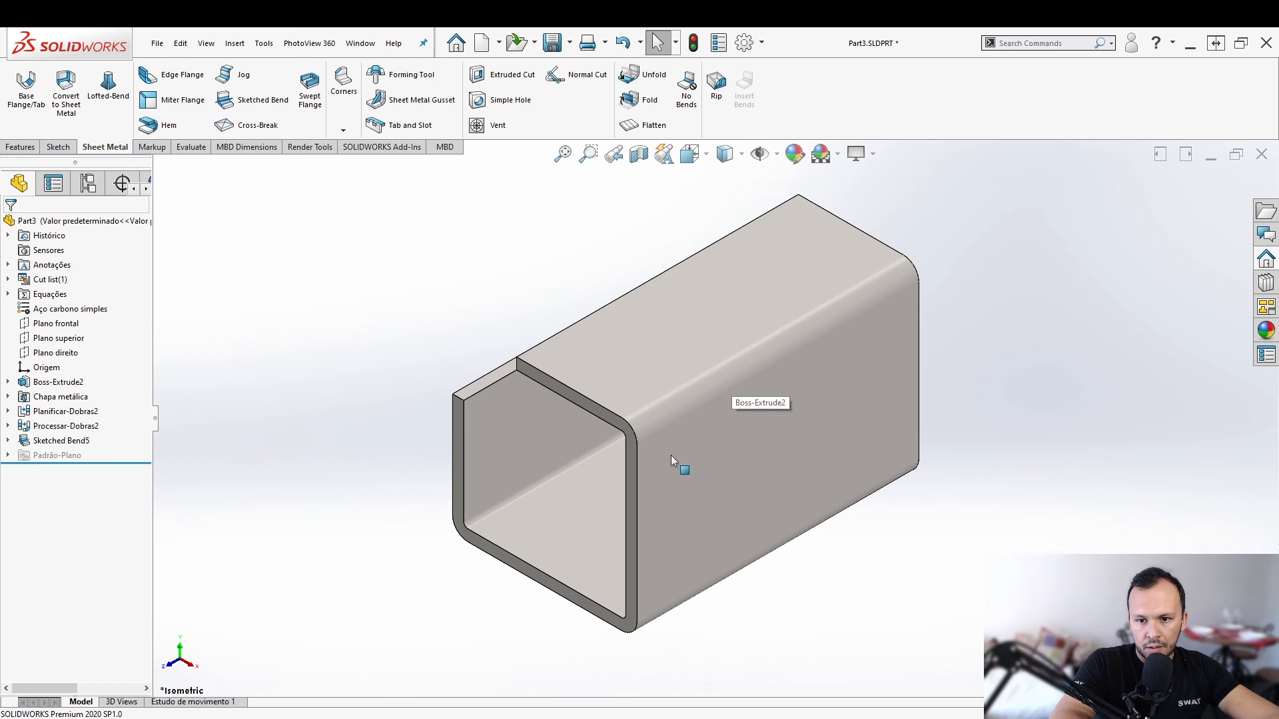